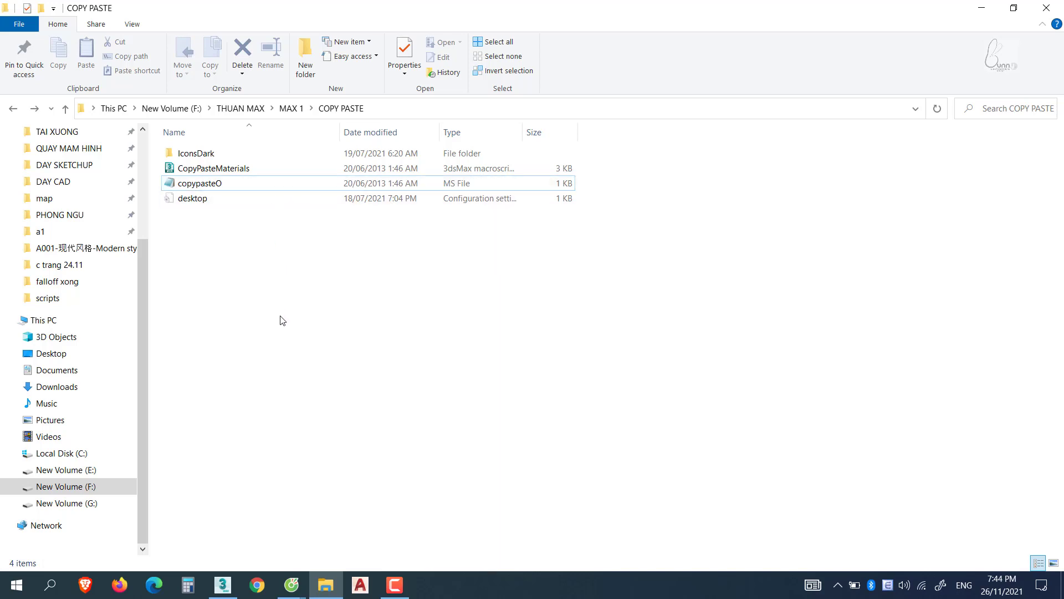
# Open copypasteO's Properties and confirm it is an MS File (.ms) of 888 bytes
pyautogui.rightClick(221, 184)
pyautogui.click(320, 474)
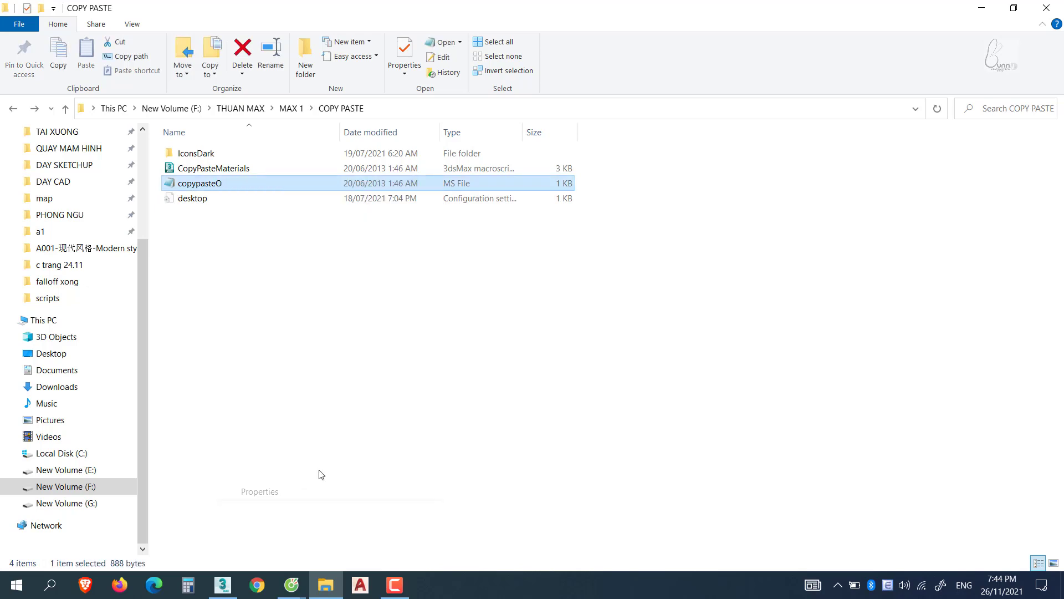
pyautogui.moveTo(335, 275); pyautogui.dragTo(281, 274)
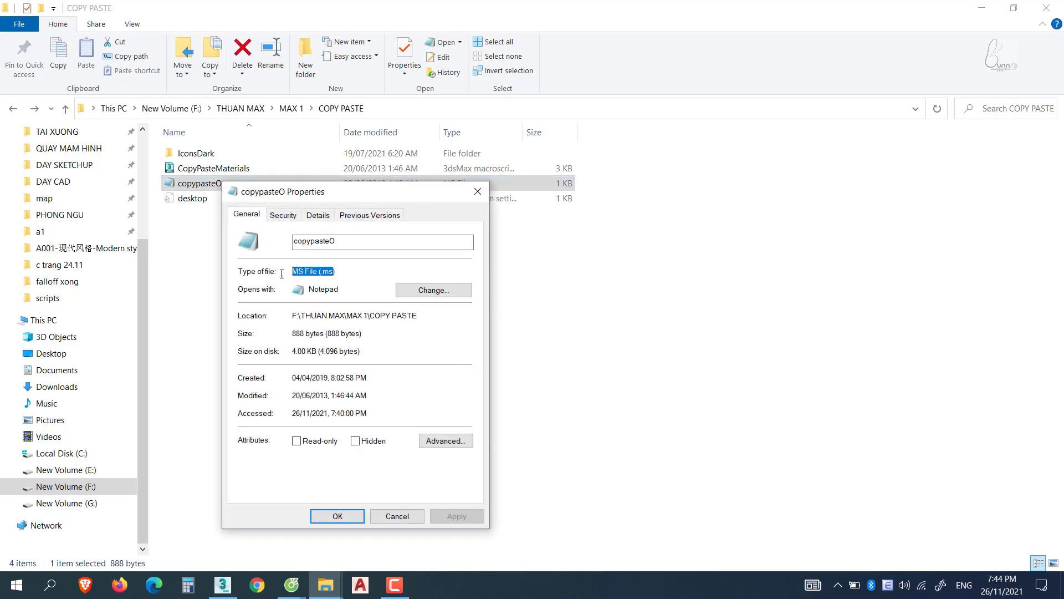
pyautogui.moveTo(353, 193); pyautogui.dragTo(747, 202)
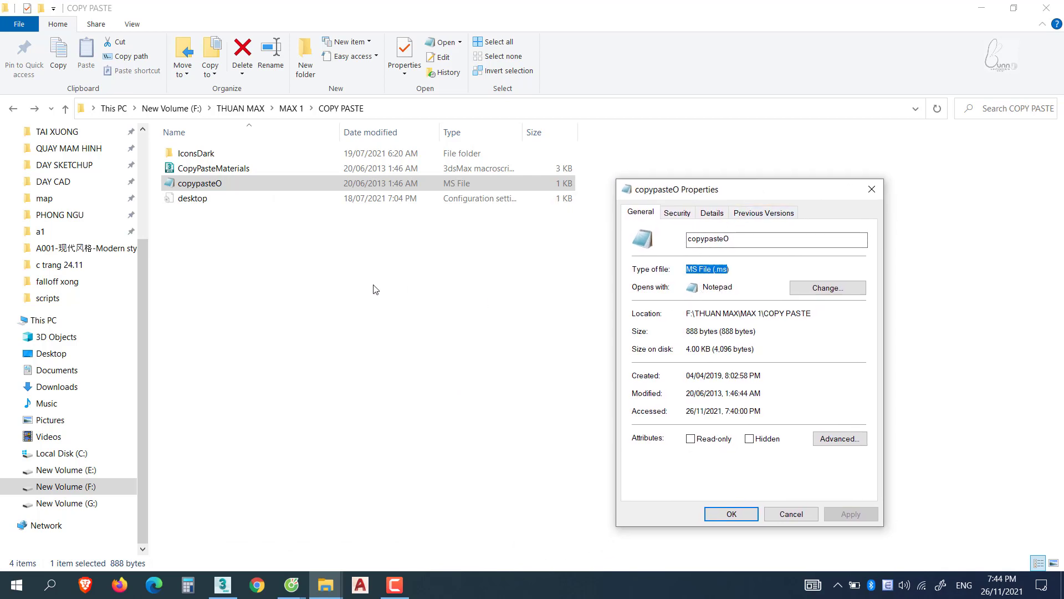
pyautogui.moveTo(728, 270); pyautogui.dragTo(661, 294)
# Close the properties, copy copypasteO to the clipboard, and return to the VAT LIEU 2.max scene
pyautogui.click(749, 517)
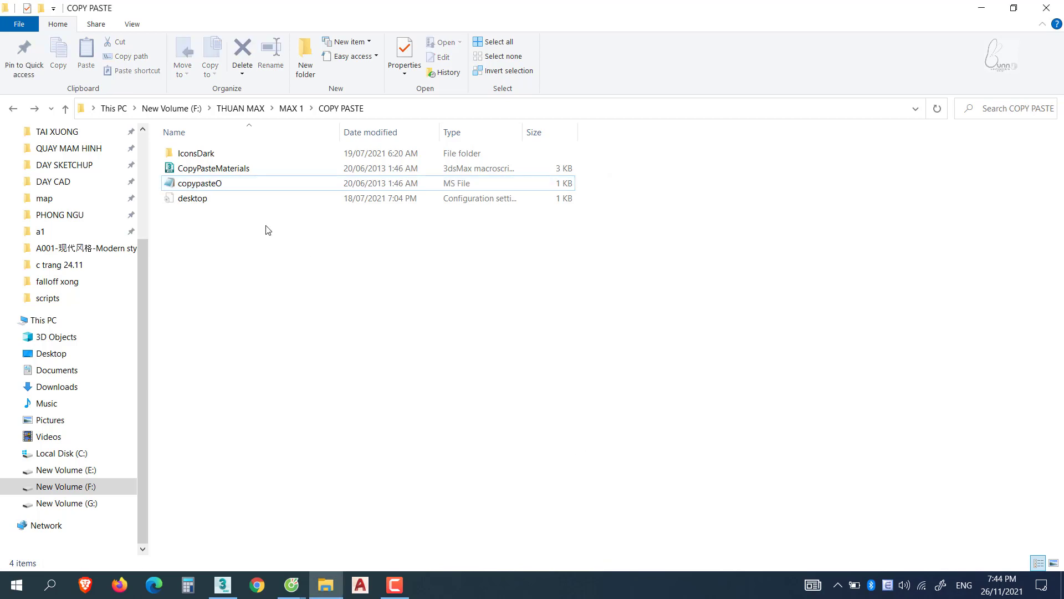
pyautogui.rightClick(257, 181)
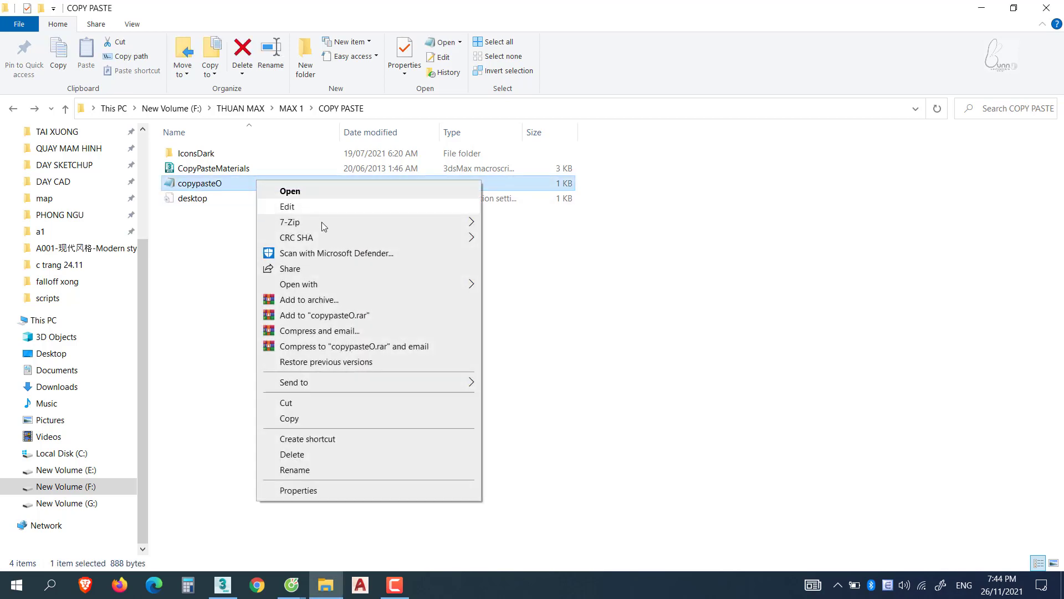
pyautogui.click(319, 420)
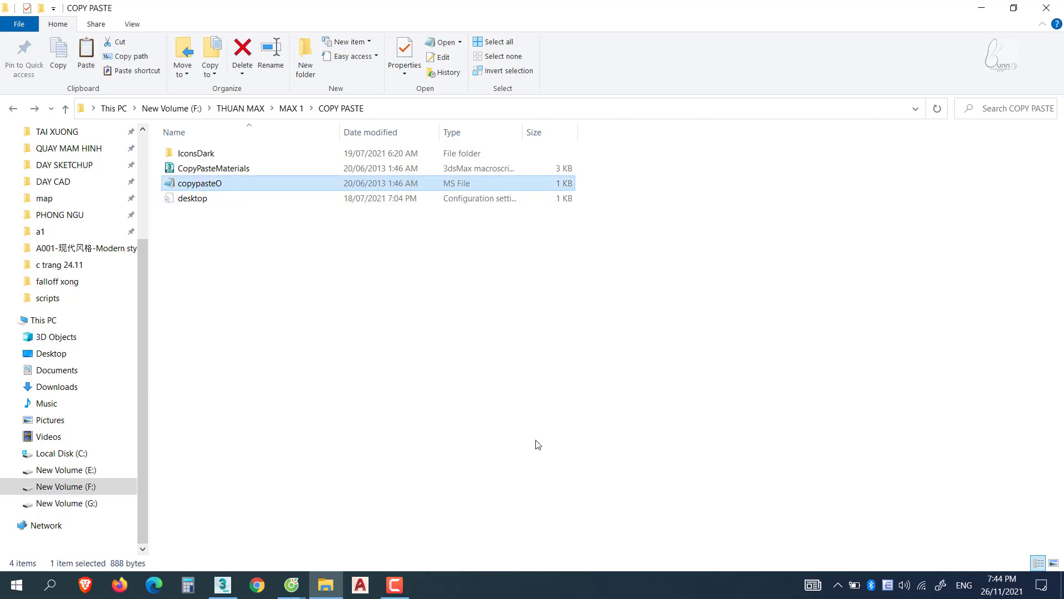
pyautogui.moveTo(221, 585)
pyautogui.click(233, 584)
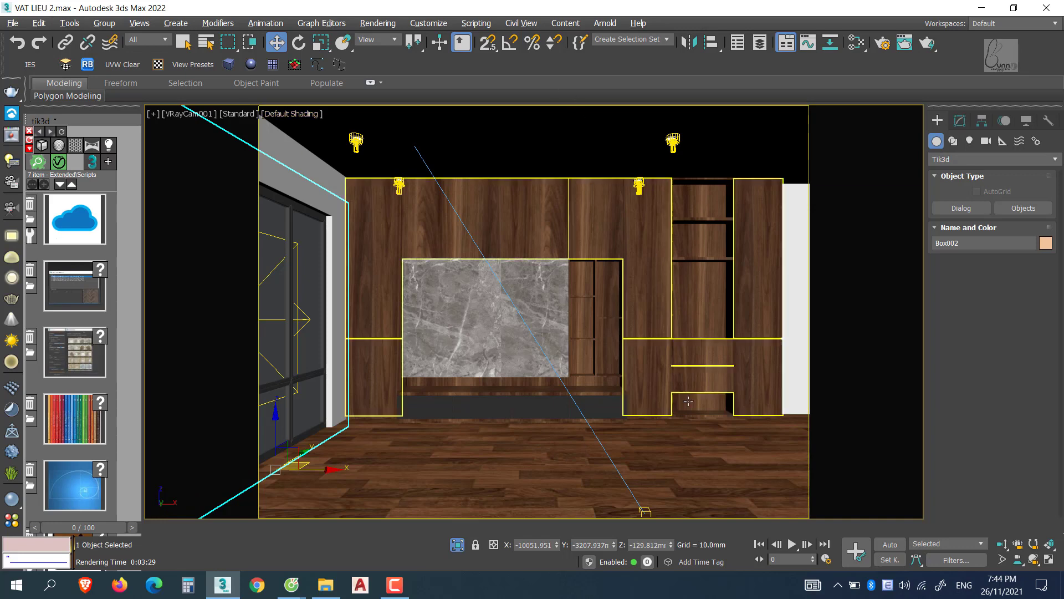
# Paste copypasteO into the scripts folder from the Open Script file chooser, granting administrator permission
pyautogui.click(476, 24)
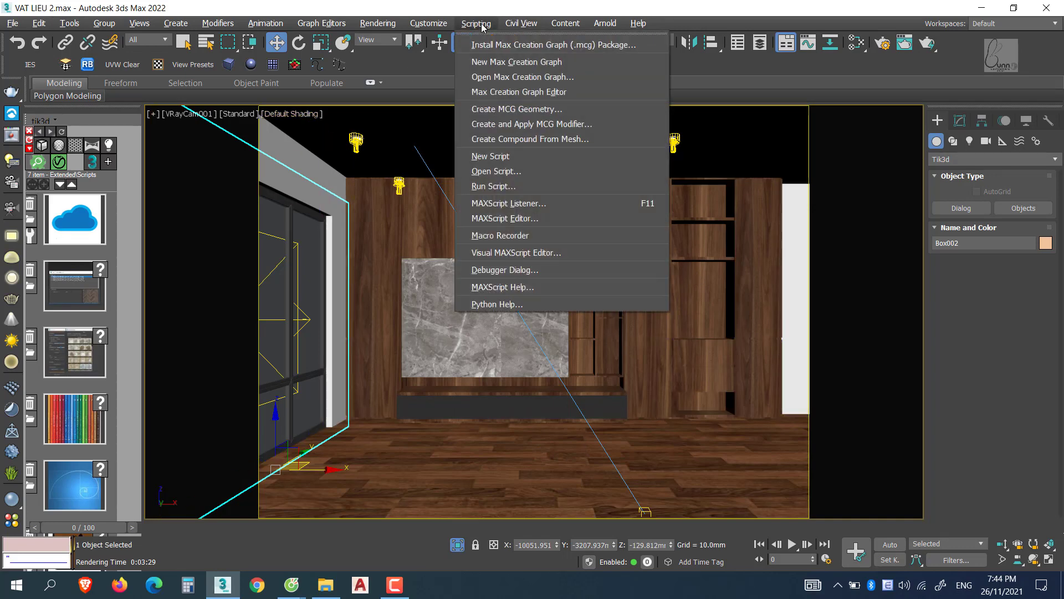
pyautogui.click(515, 188)
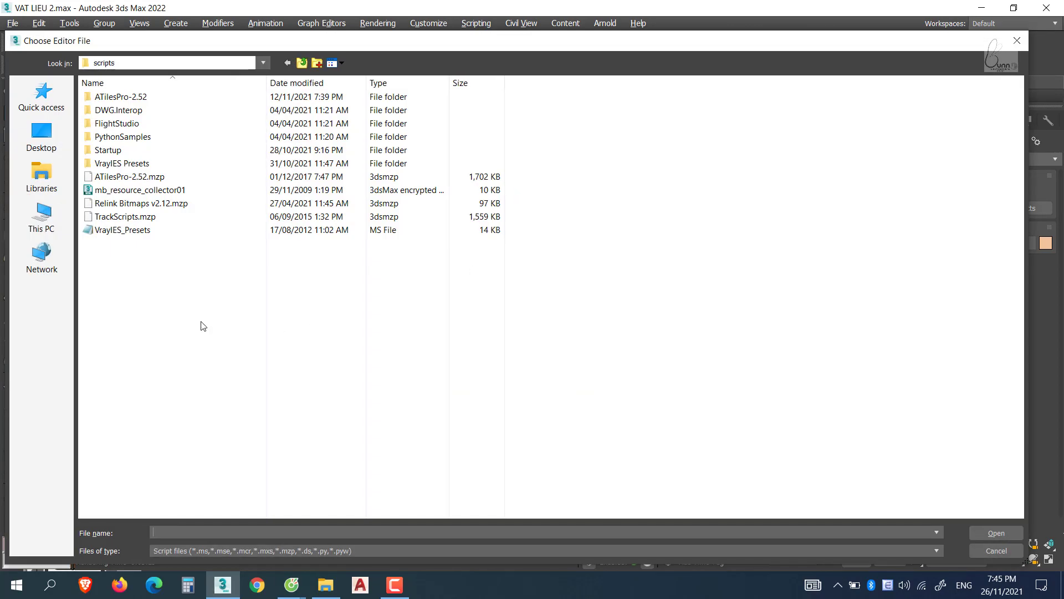
pyautogui.rightClick(203, 324)
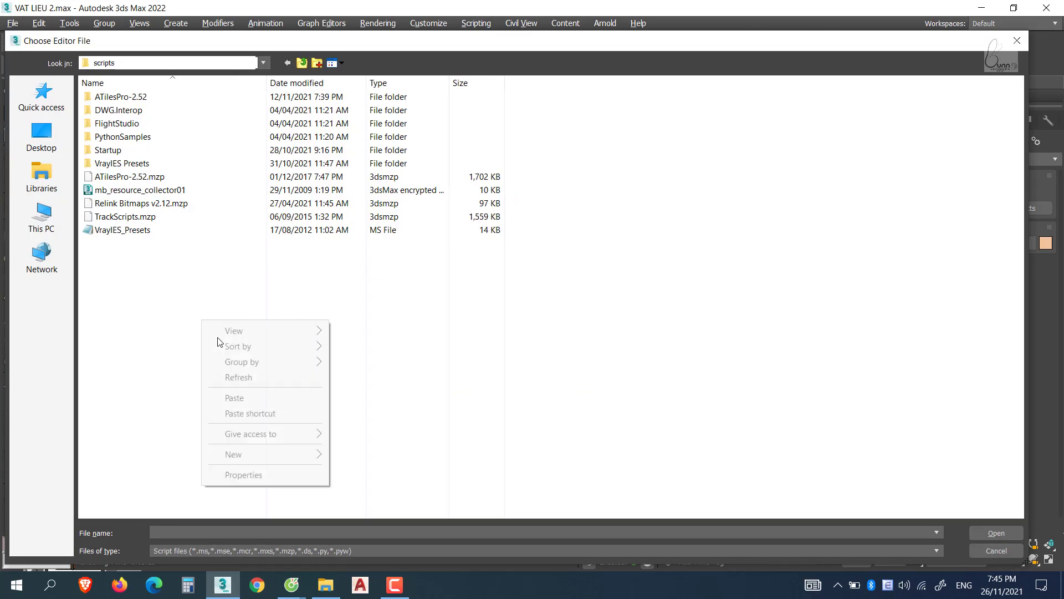
pyautogui.click(254, 399)
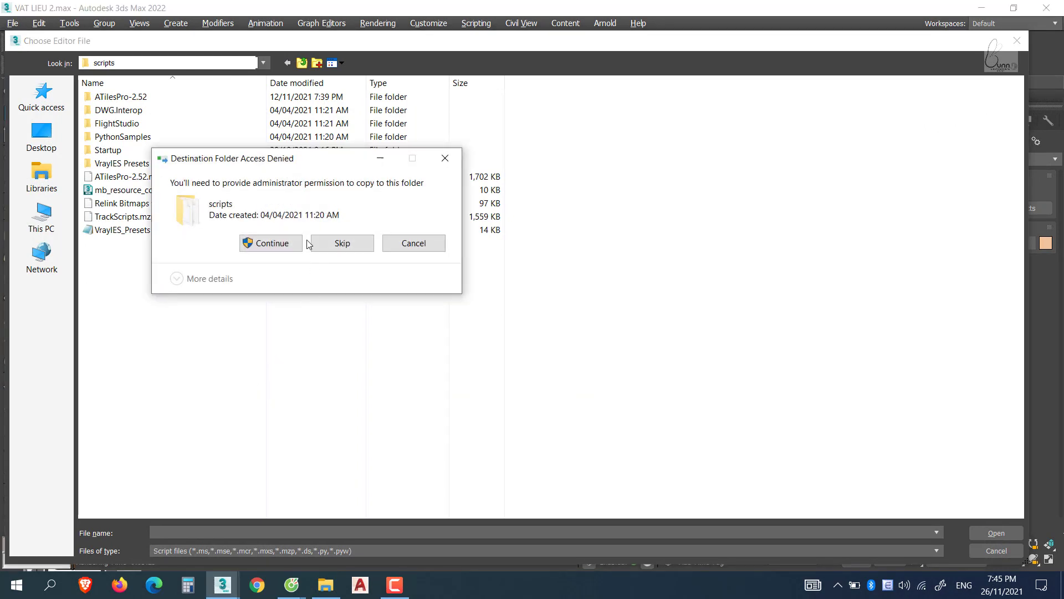
pyautogui.click(286, 247)
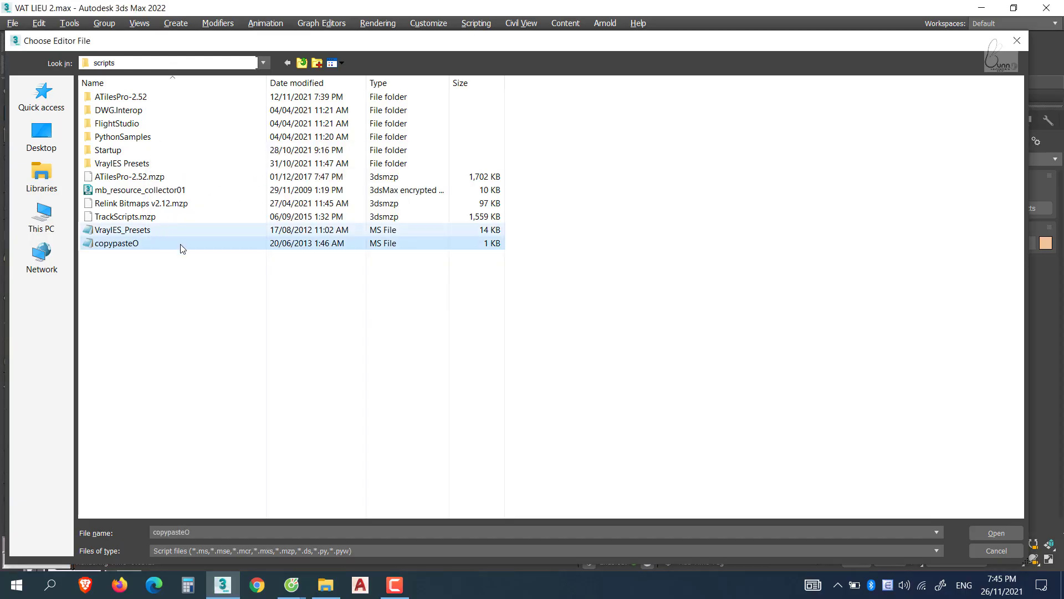
pyautogui.click(415, 378)
pyautogui.click(144, 243)
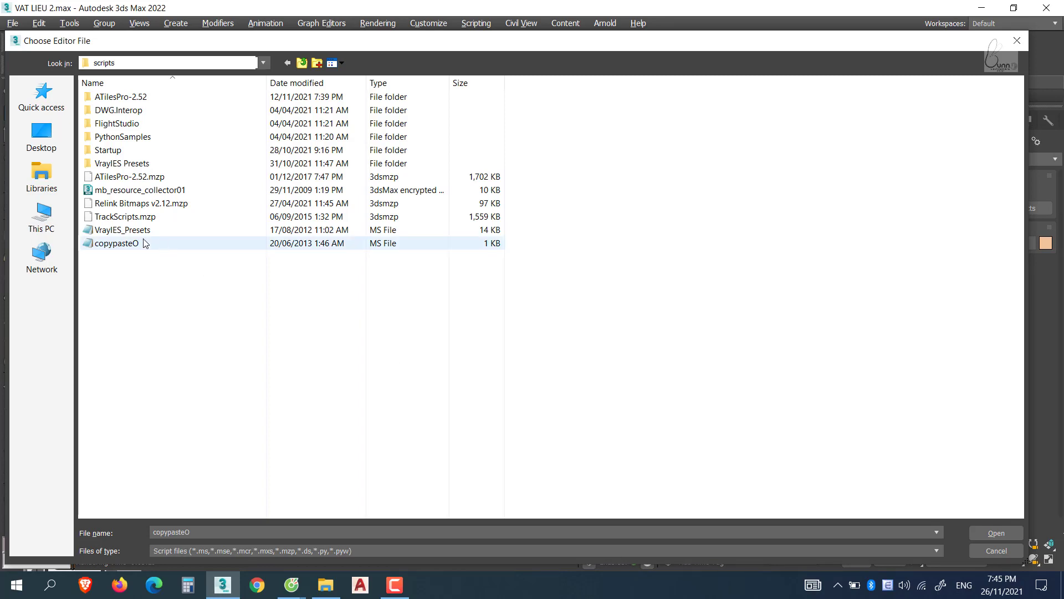
# Close the file chooser, select the marble panel Rectangle020, and bring up Customize User Interface
pyautogui.click(1002, 535)
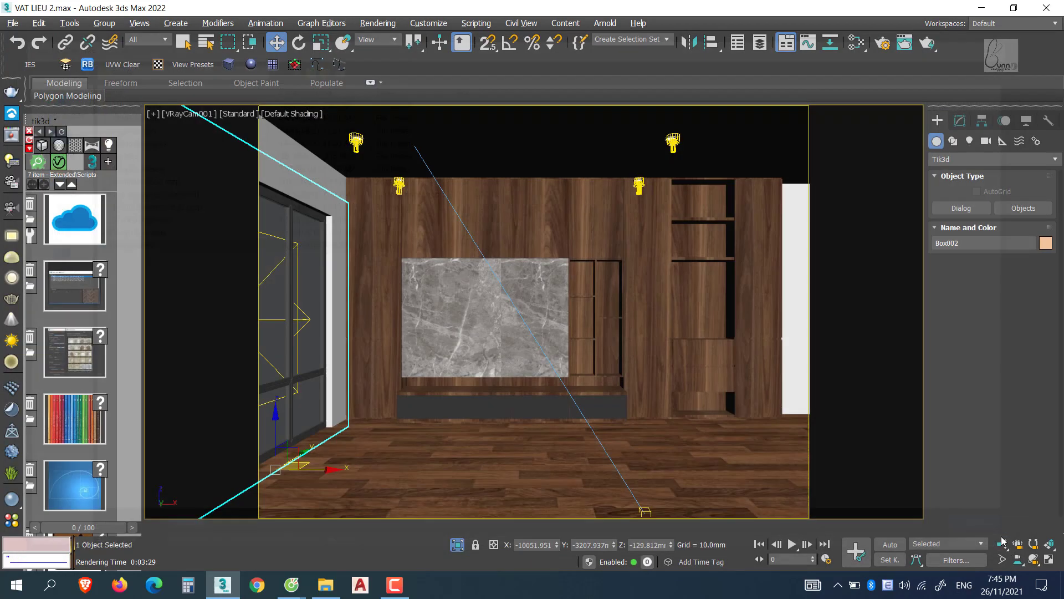
pyautogui.click(493, 317)
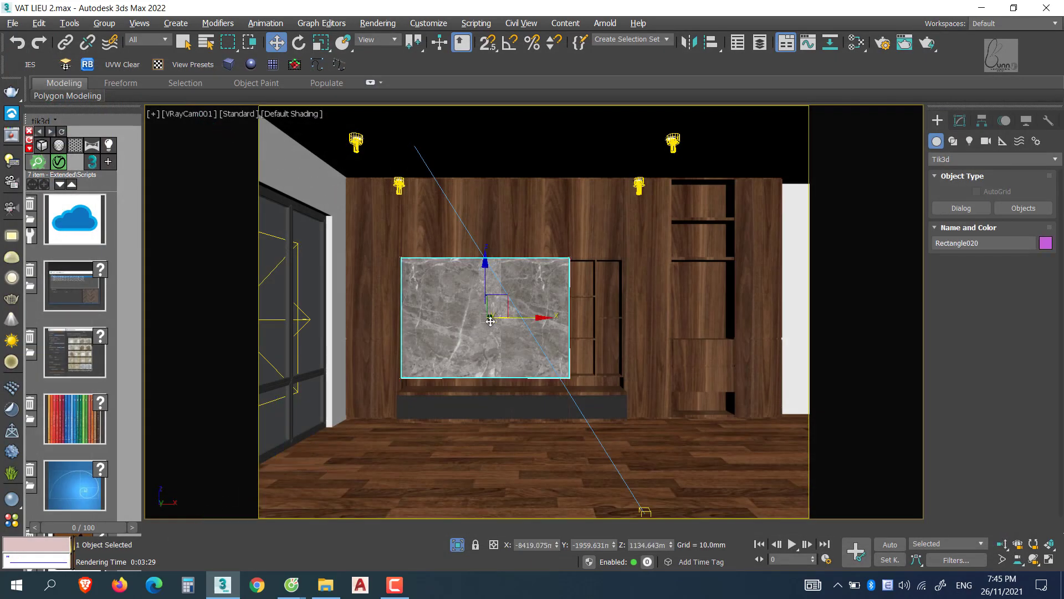
pyautogui.click(429, 24)
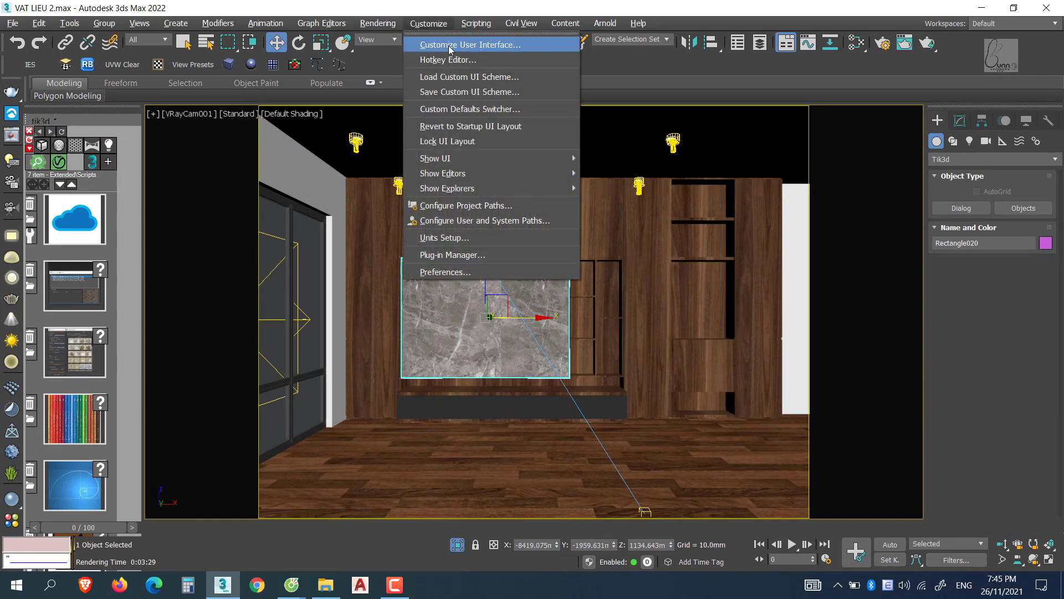
pyautogui.click(450, 49)
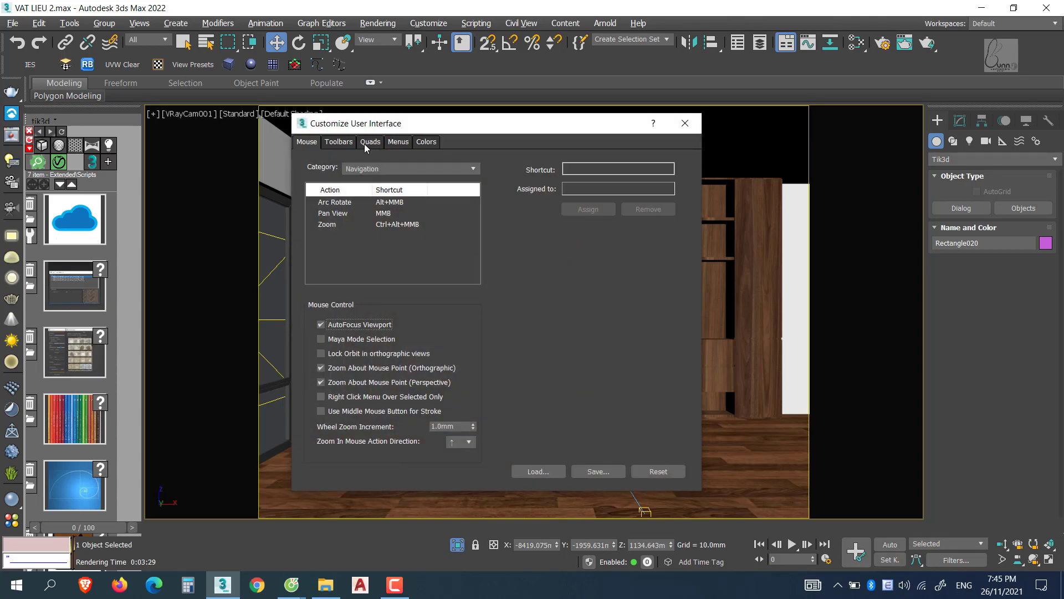
# Show All Commands for toolbars and scroll the Action list down toward Copy Objects to File
pyautogui.click(339, 141)
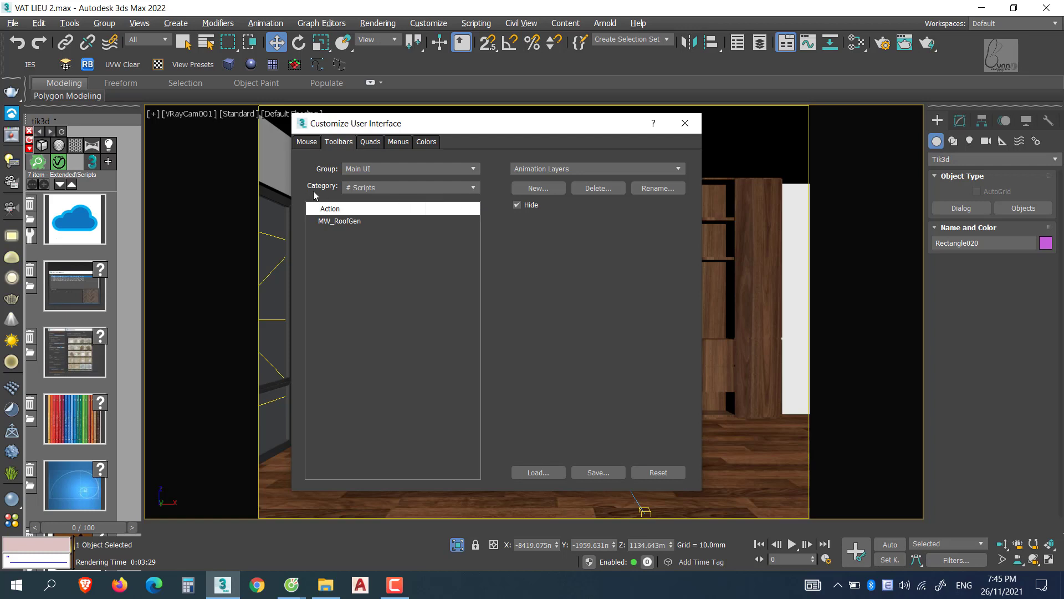
pyautogui.click(377, 192)
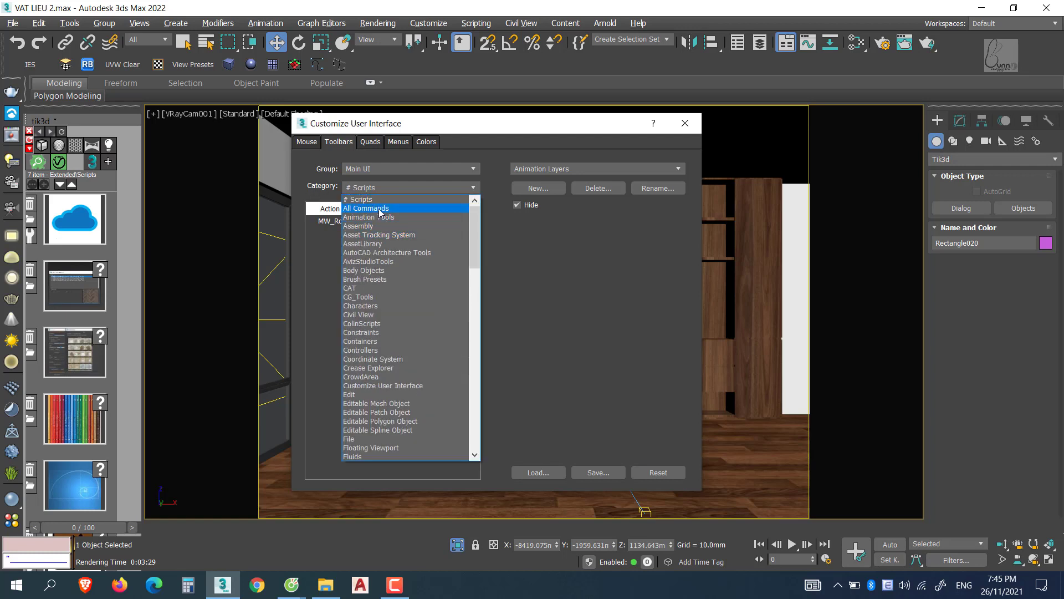
pyautogui.click(379, 209)
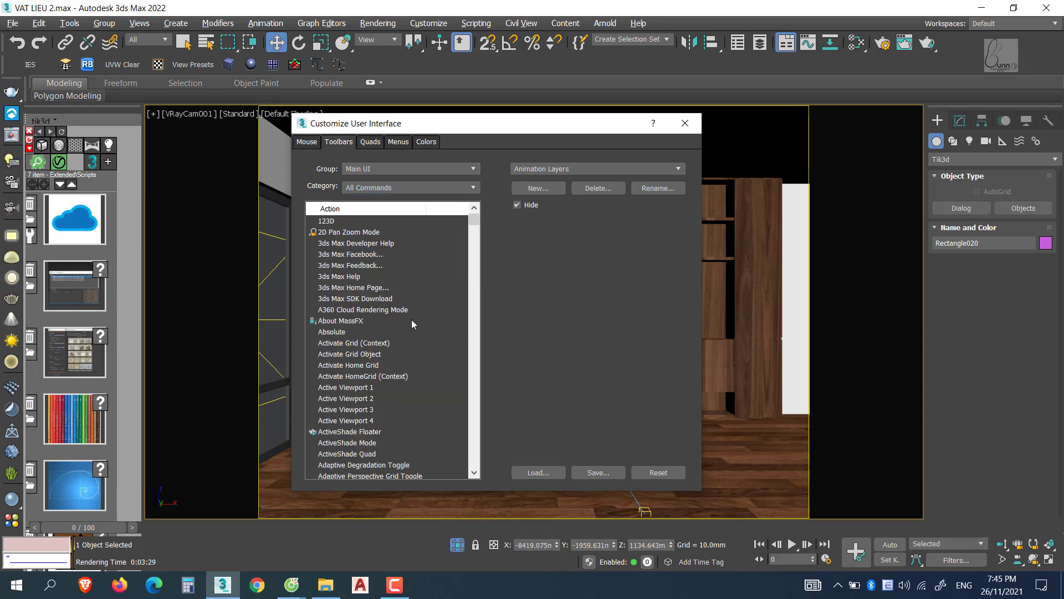
pyautogui.click(329, 321)
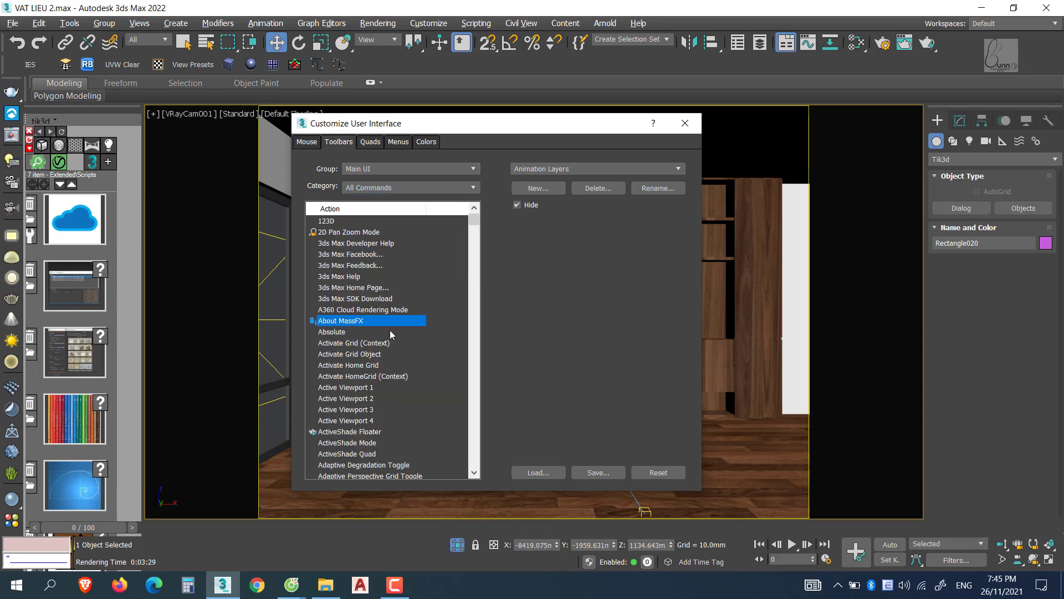
pyautogui.write('co')
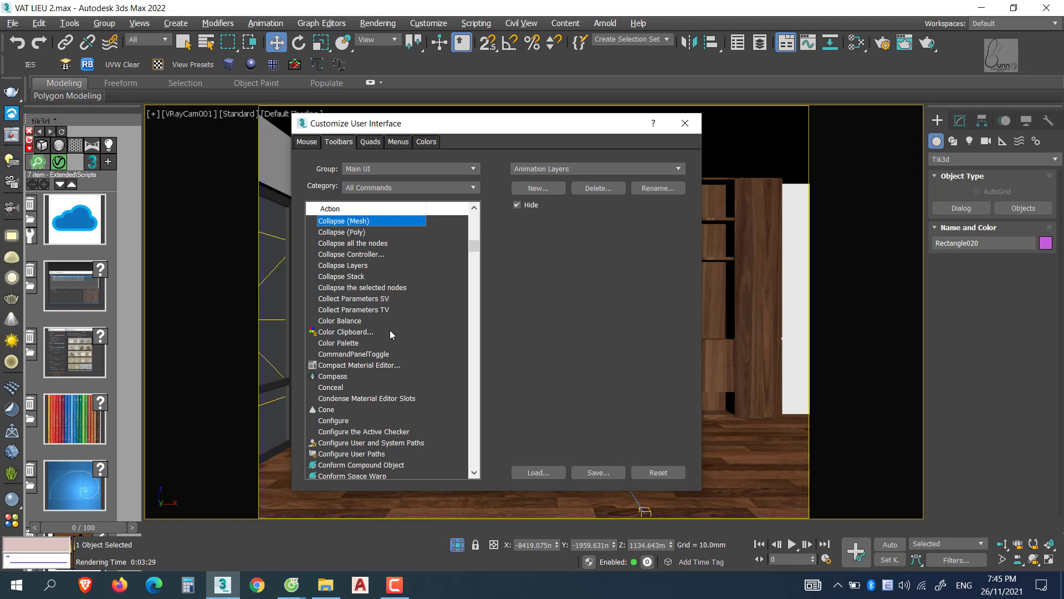
pyautogui.scroll(-2, 391, 332)
pyautogui.scroll(-3, 390, 332)
pyautogui.scroll(-4, 391, 335)
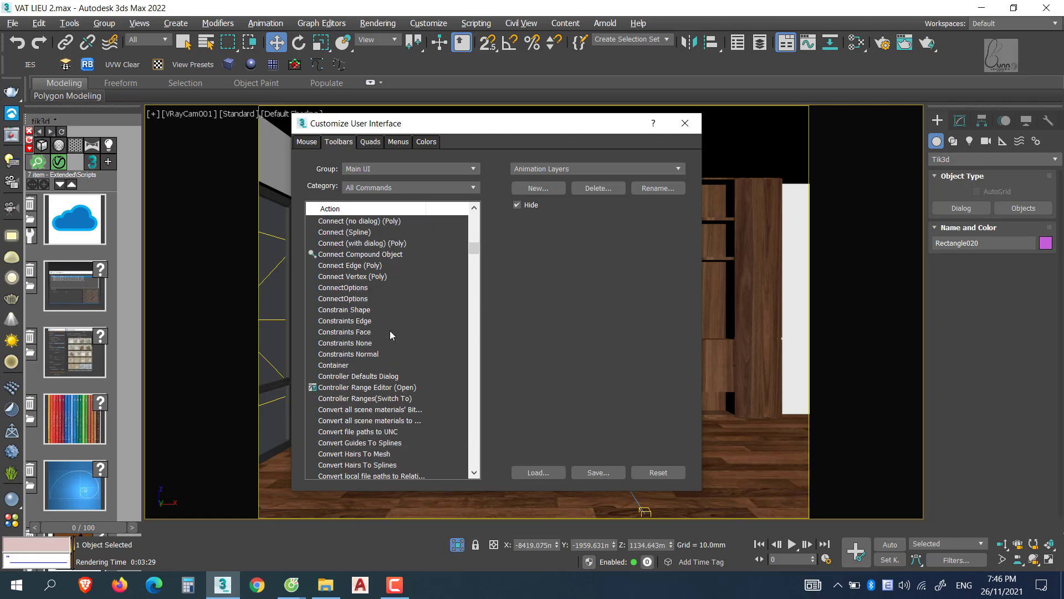
pyautogui.scroll(-2, 390, 334)
pyautogui.scroll(-5, 390, 335)
pyautogui.scroll(-2, 390, 335)
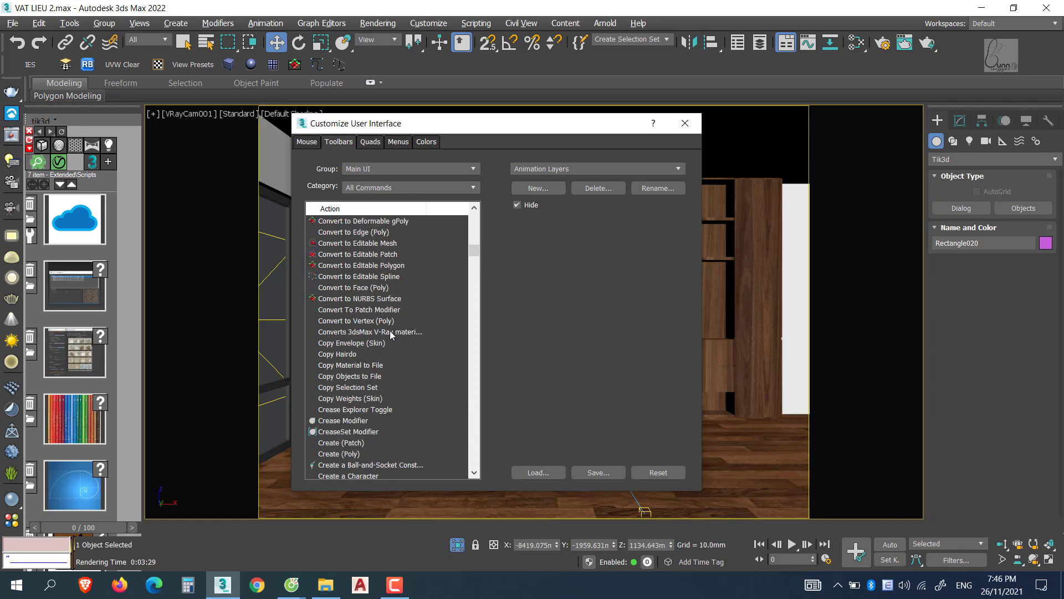
# Put Copy Objects to File on the main toolbar, then select Paste Objects from File
pyautogui.click(358, 377)
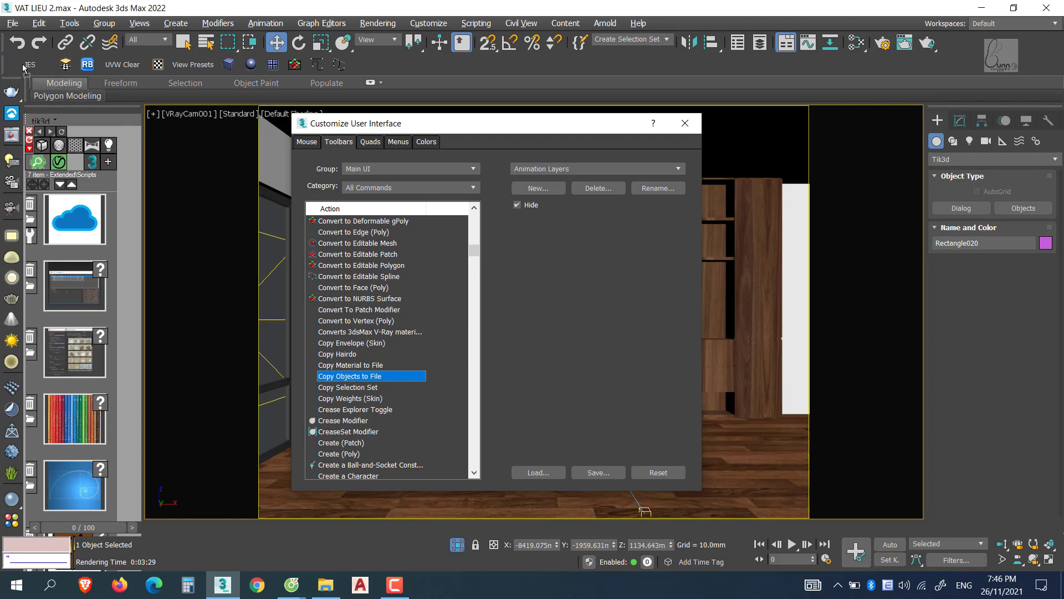
pyautogui.moveTo(27, 71); pyautogui.dragTo(25, 65)
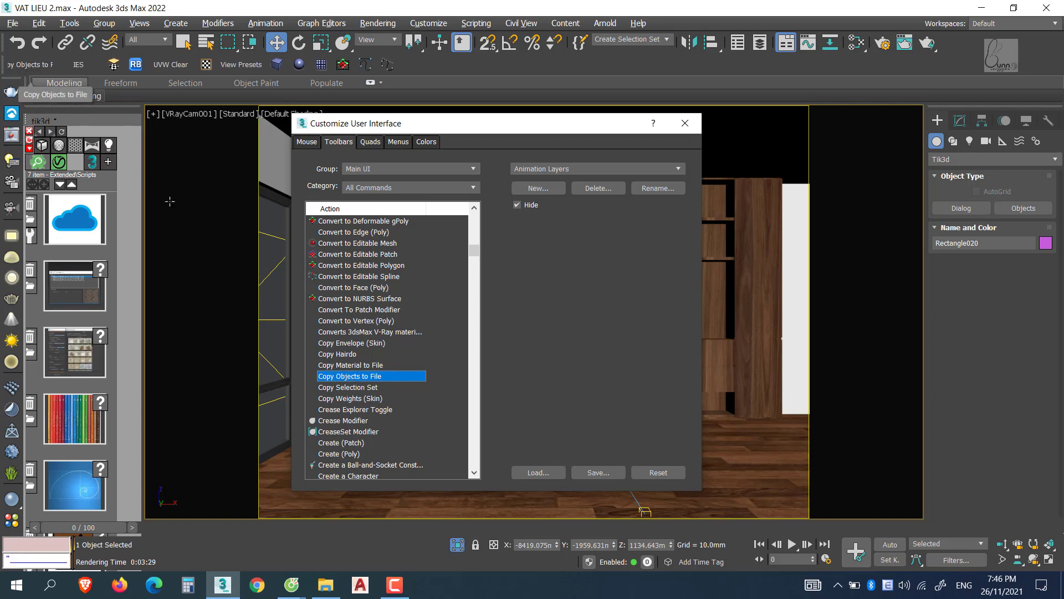
pyautogui.click(364, 354)
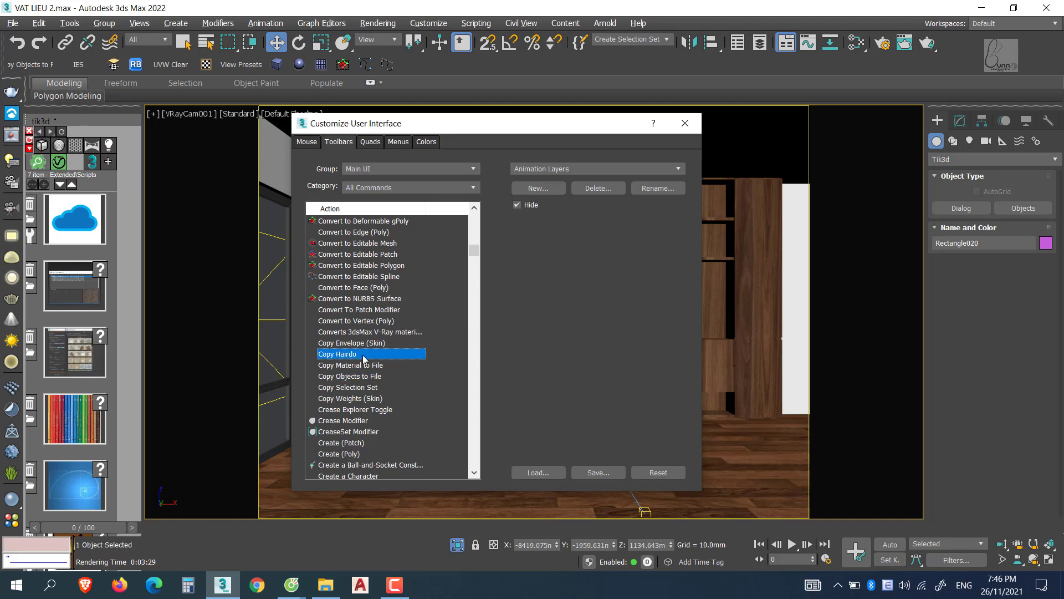
pyautogui.press('p')
pyautogui.scroll(-2, 364, 359)
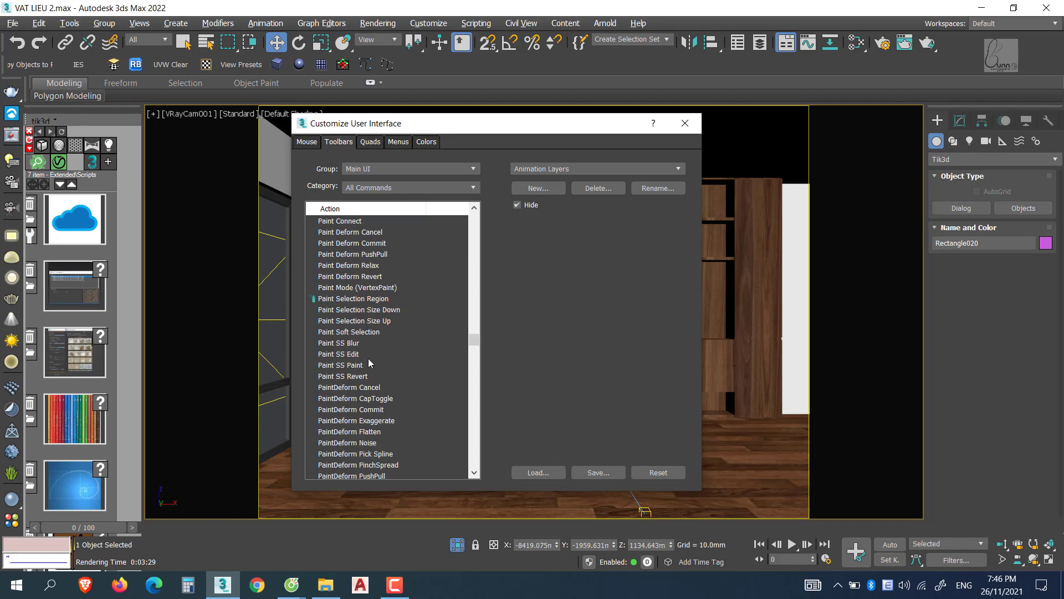
pyautogui.scroll(-4, 366, 360)
pyautogui.scroll(-2, 369, 364)
pyautogui.scroll(-3, 373, 367)
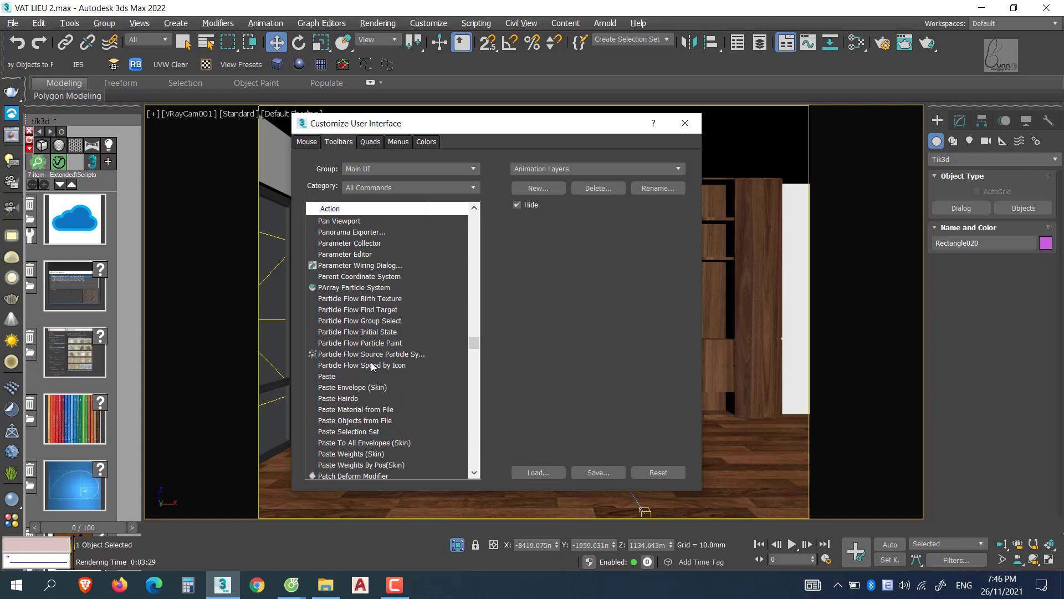
pyautogui.scroll(-2, 372, 367)
pyautogui.click(345, 356)
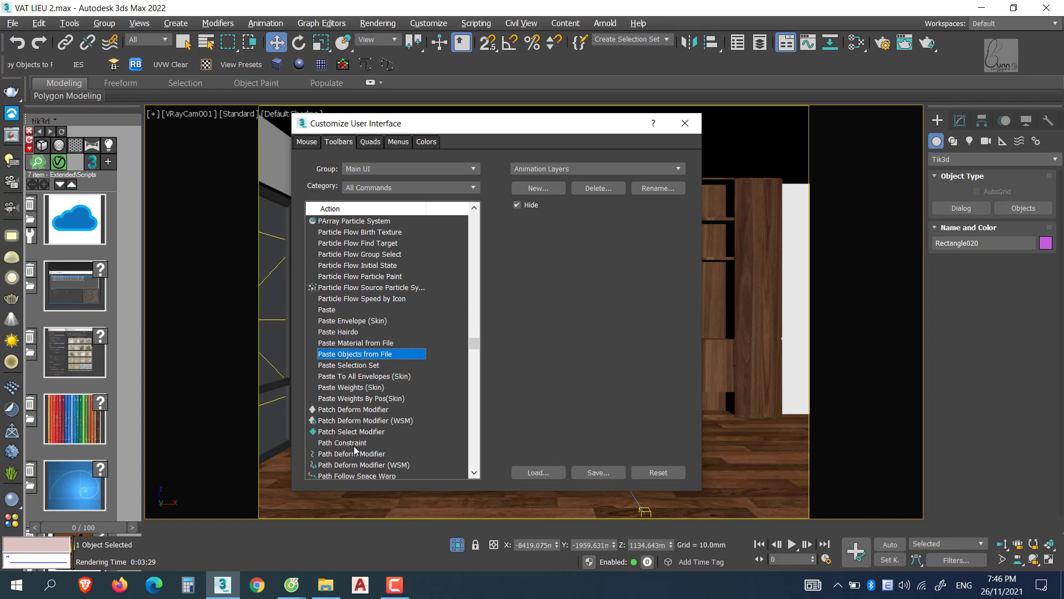
# Add a Paste Objects from File toolbar button and shorten its label to Paste
pyautogui.moveTo(374, 358); pyautogui.dragTo(53, 67)
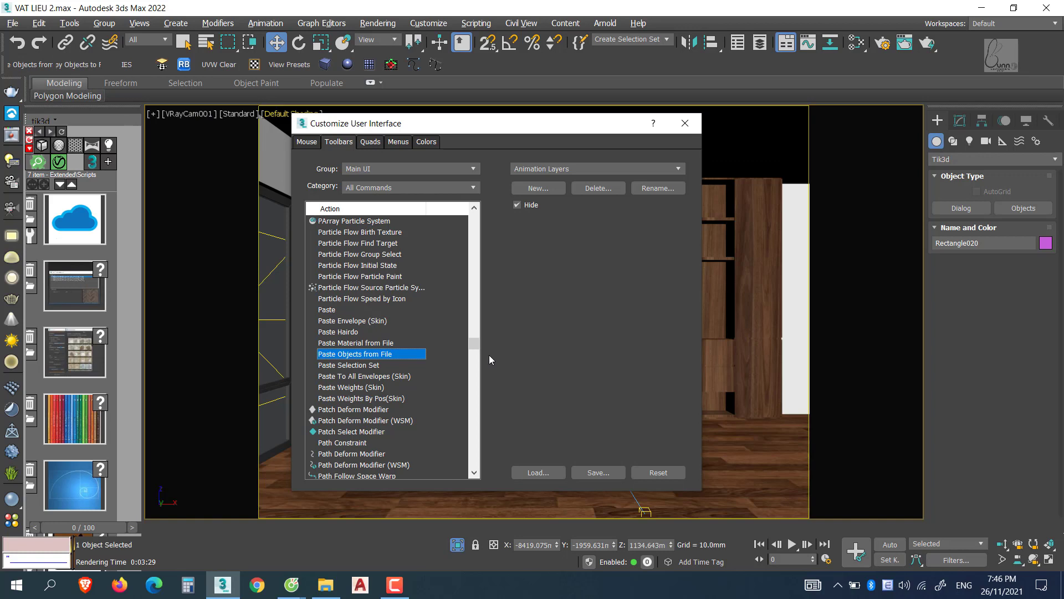
pyautogui.rightClick(35, 66)
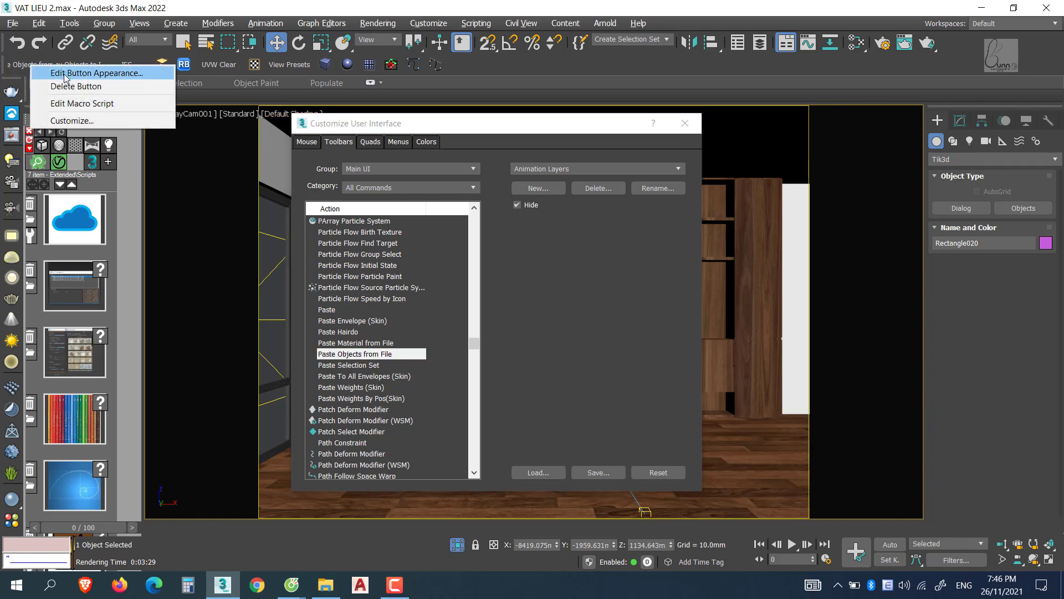
pyautogui.click(64, 74)
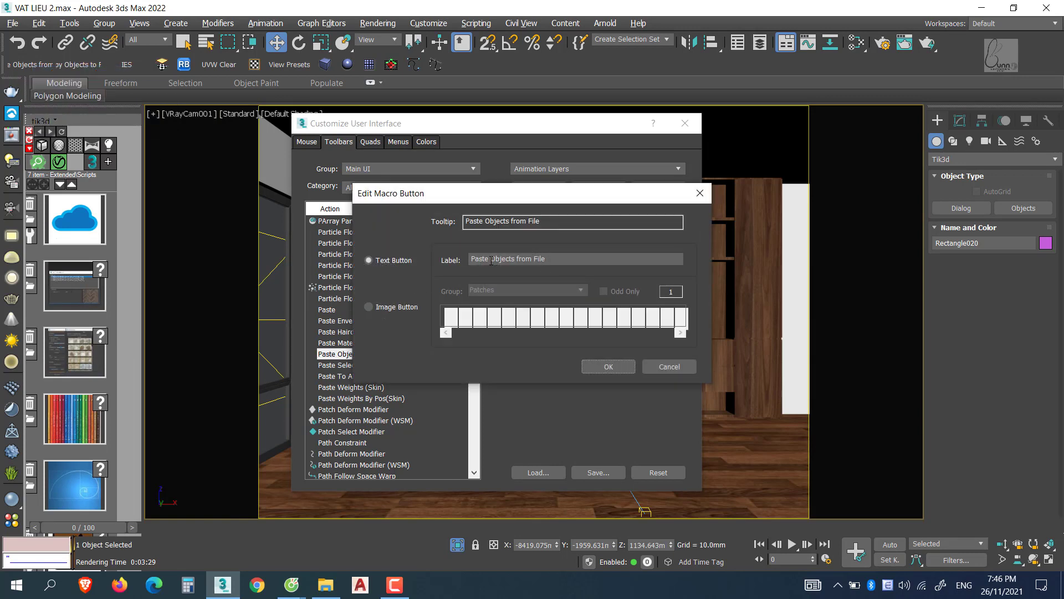
pyautogui.moveTo(491, 259); pyautogui.dragTo(612, 265)
pyautogui.press('BackSpace')
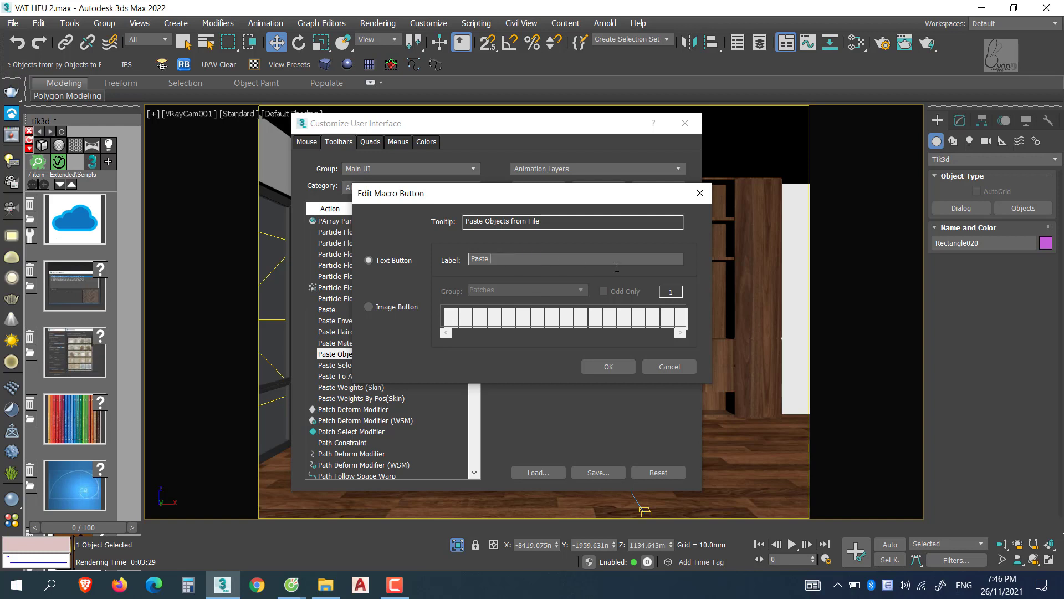
pyautogui.click(613, 371)
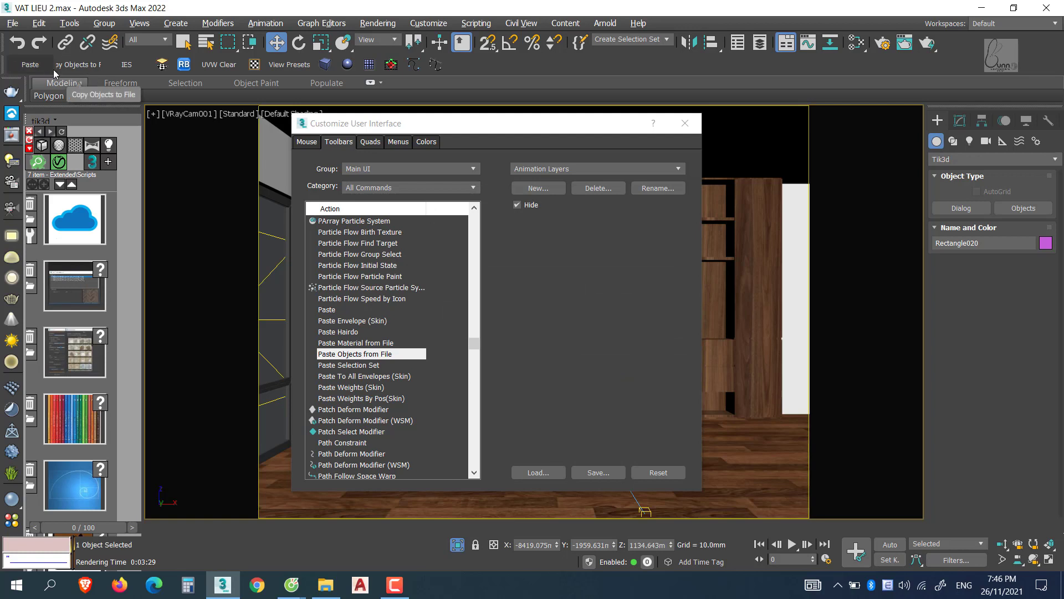
# Shorten the Copy Objects to File button label to Copy
pyautogui.rightClick(72, 71)
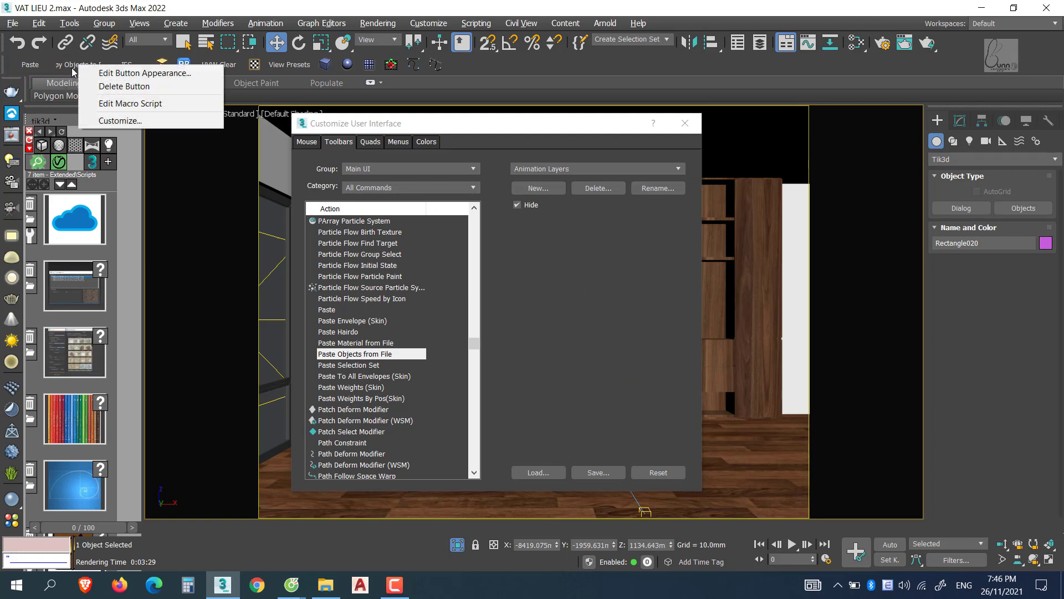
pyautogui.click(144, 73)
pyautogui.moveTo(546, 259); pyautogui.dragTo(496, 263)
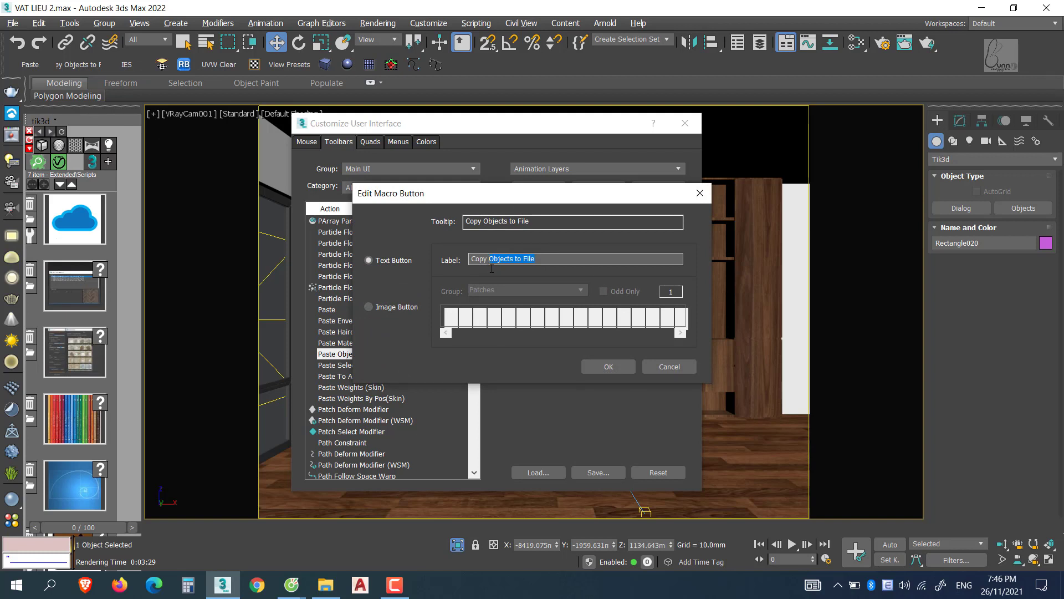
pyautogui.press('BackSpace')
pyautogui.click(608, 367)
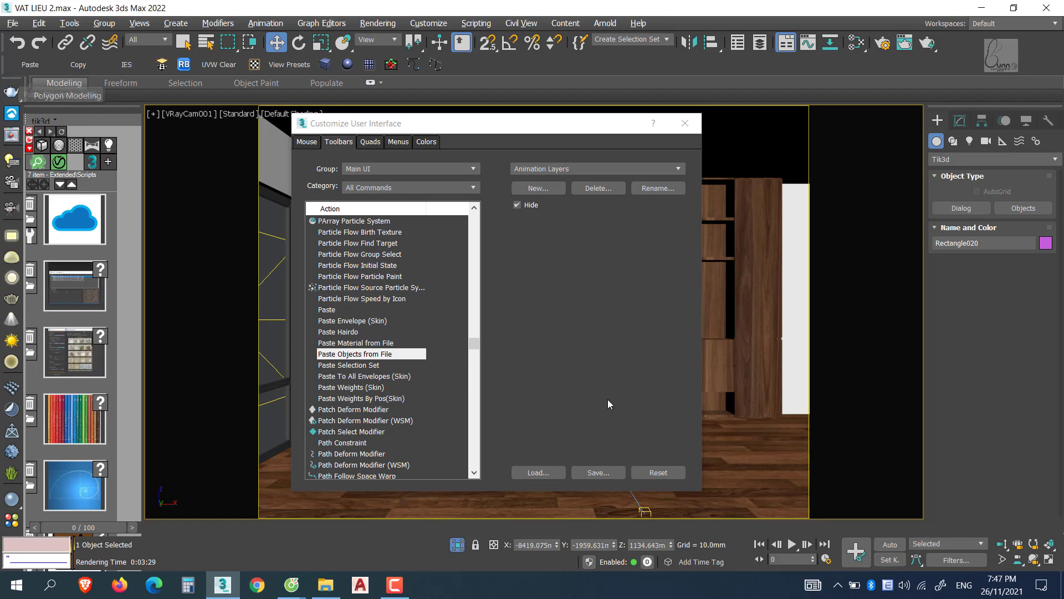
# Save the customised interface over TOOL VRAY 2022.cuix on New Volume (G:)
pyautogui.click(598, 474)
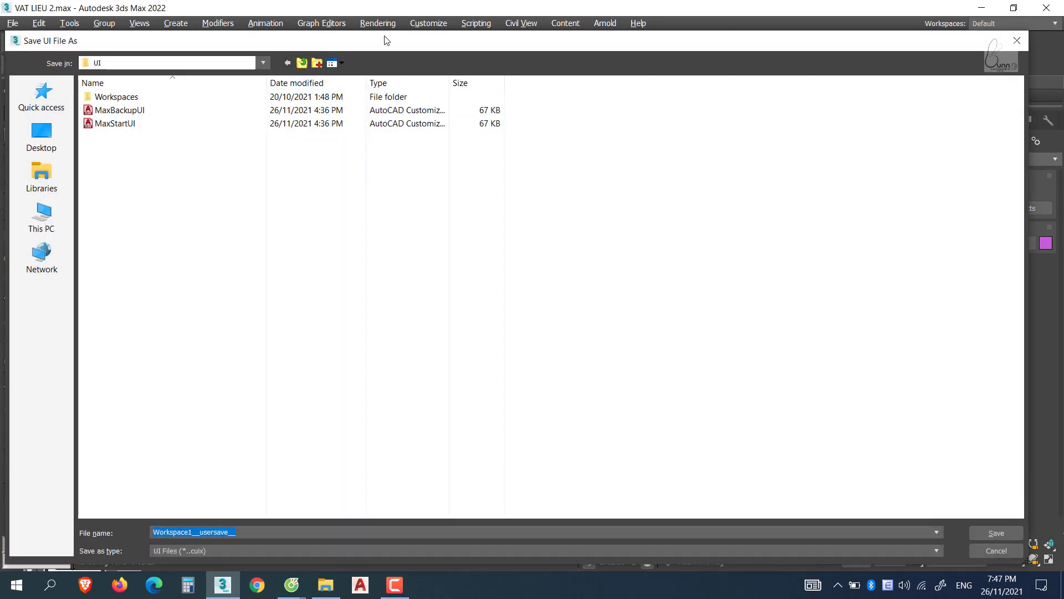
pyautogui.click(41, 217)
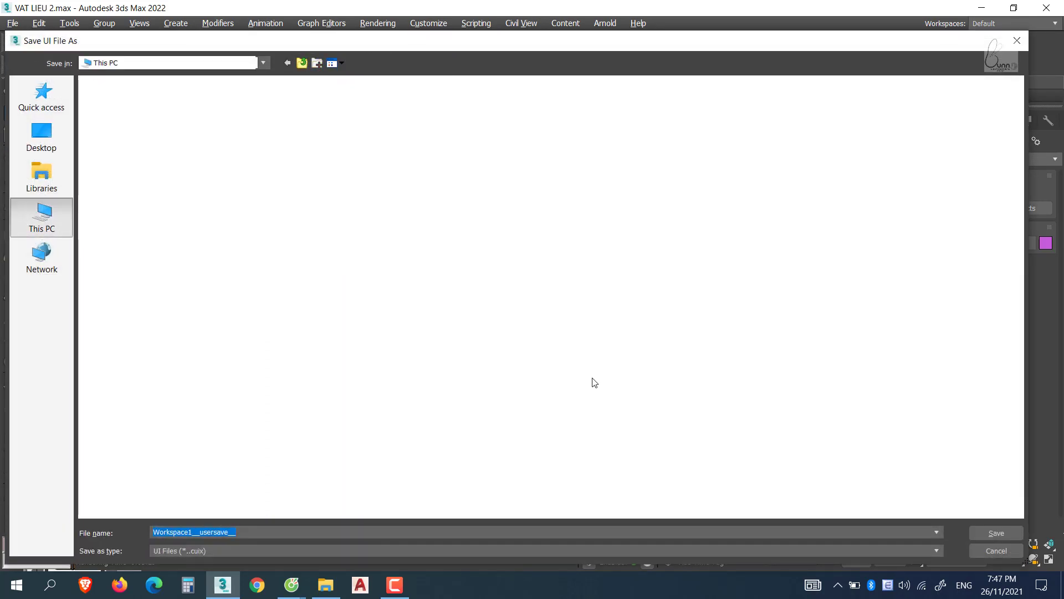
pyautogui.click(628, 202)
pyautogui.doubleClick(627, 199)
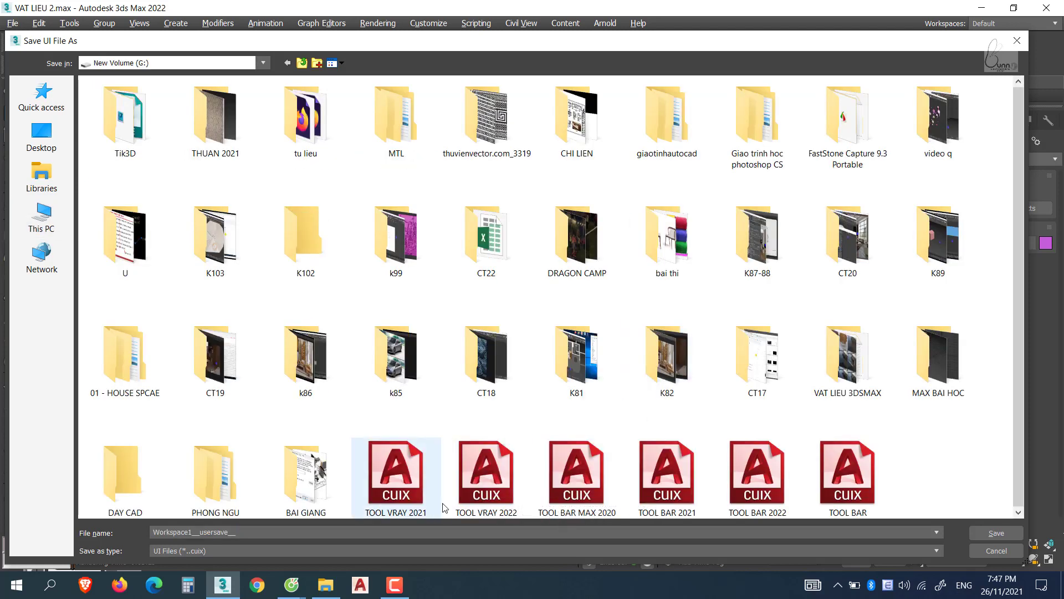
pyautogui.click(518, 498)
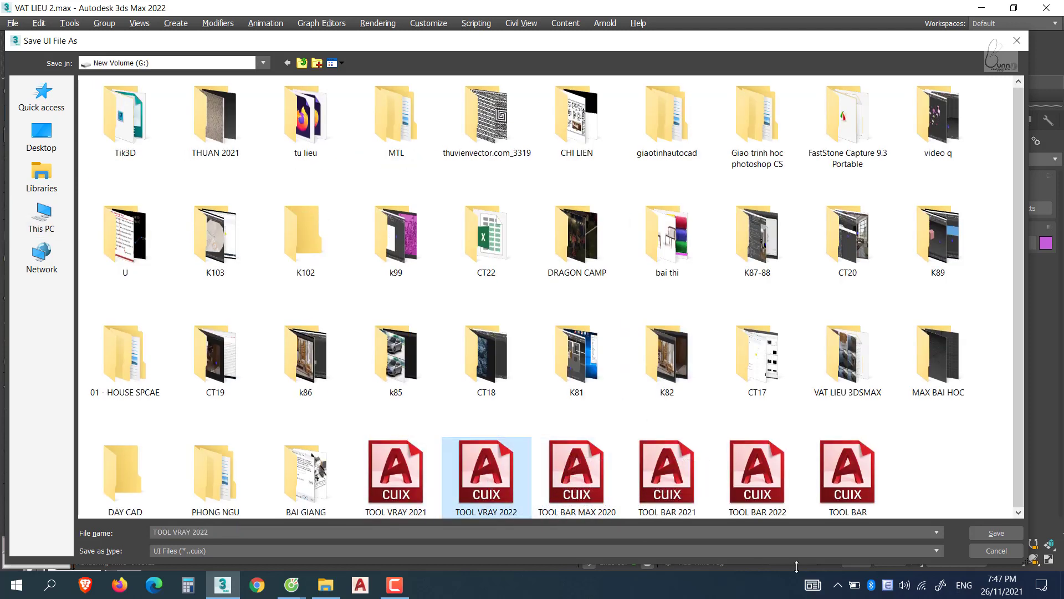
pyautogui.click(1006, 537)
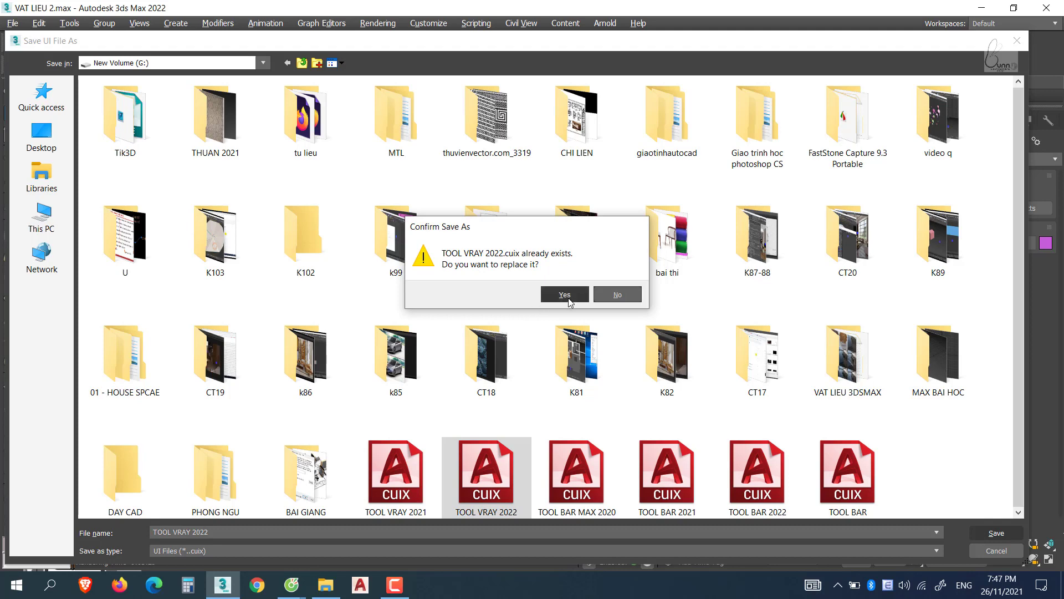
pyautogui.click(564, 295)
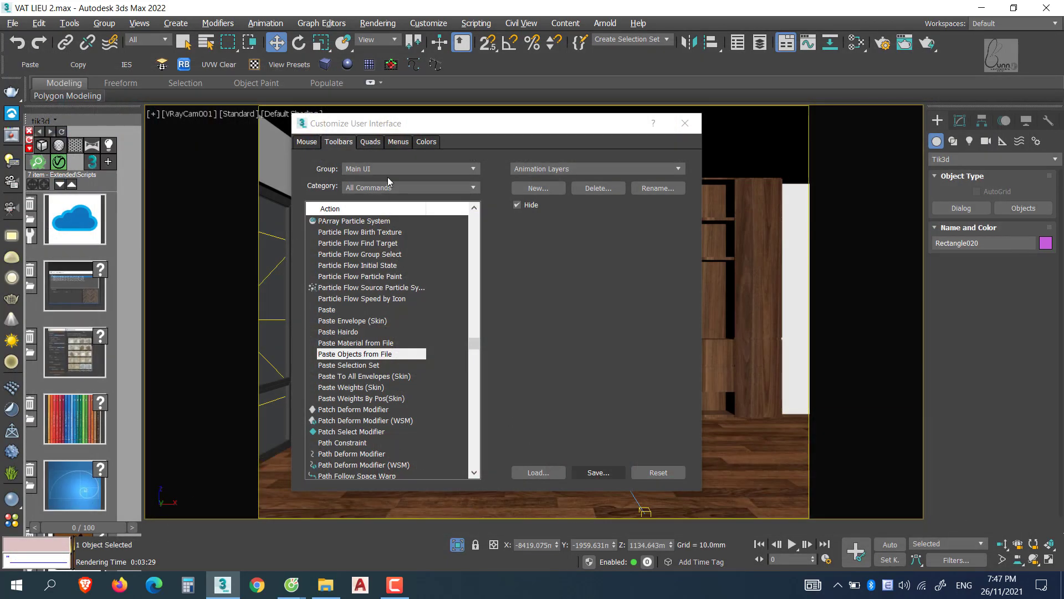
# Load the TOOL VRAY 2022 interface file from New Volume (G:) and close the customization dialog
pyautogui.click(546, 472)
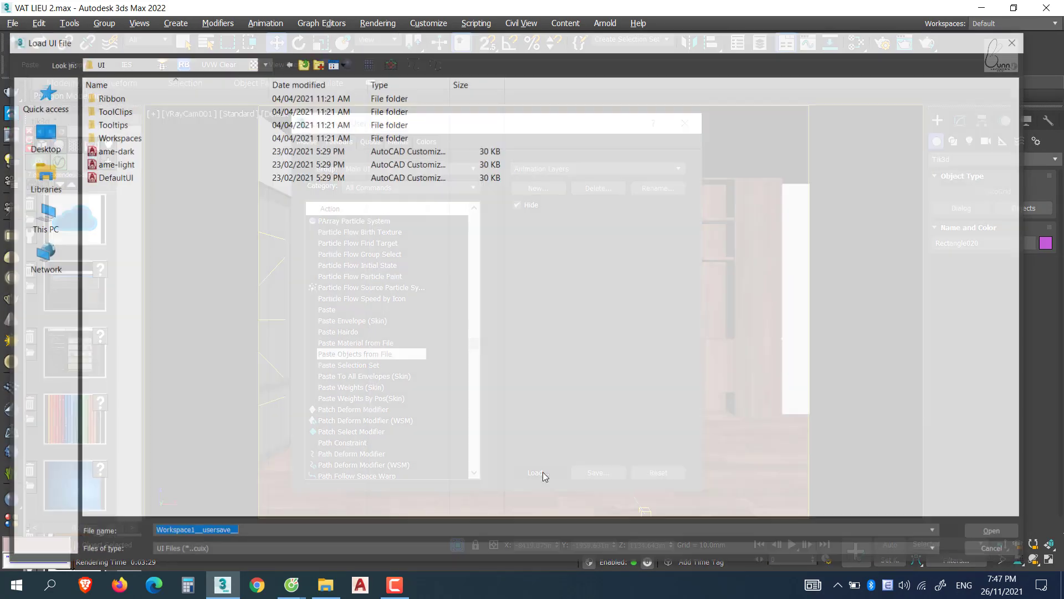
pyautogui.click(54, 221)
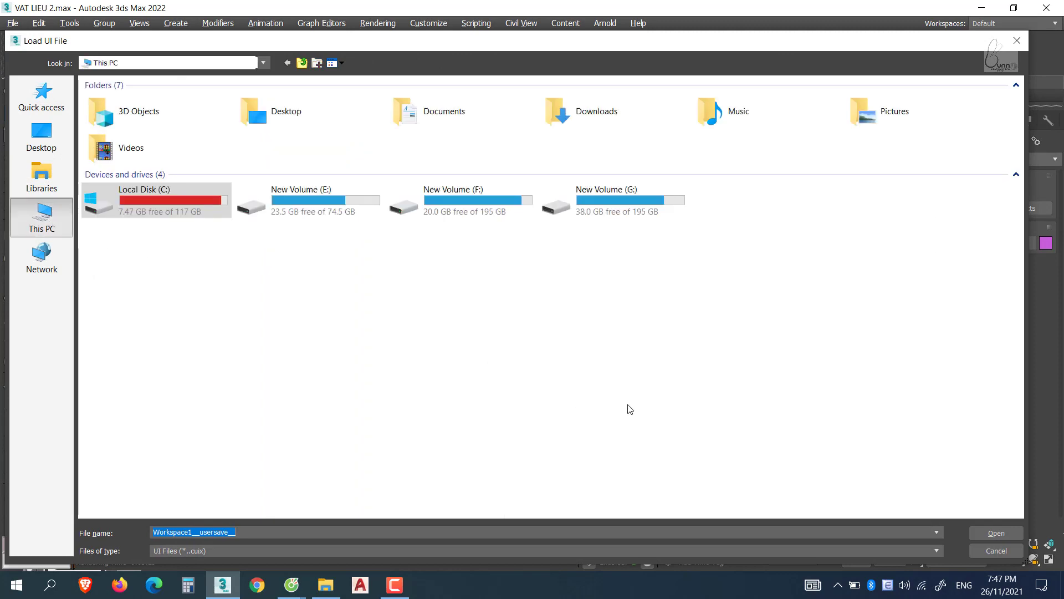
pyautogui.doubleClick(635, 215)
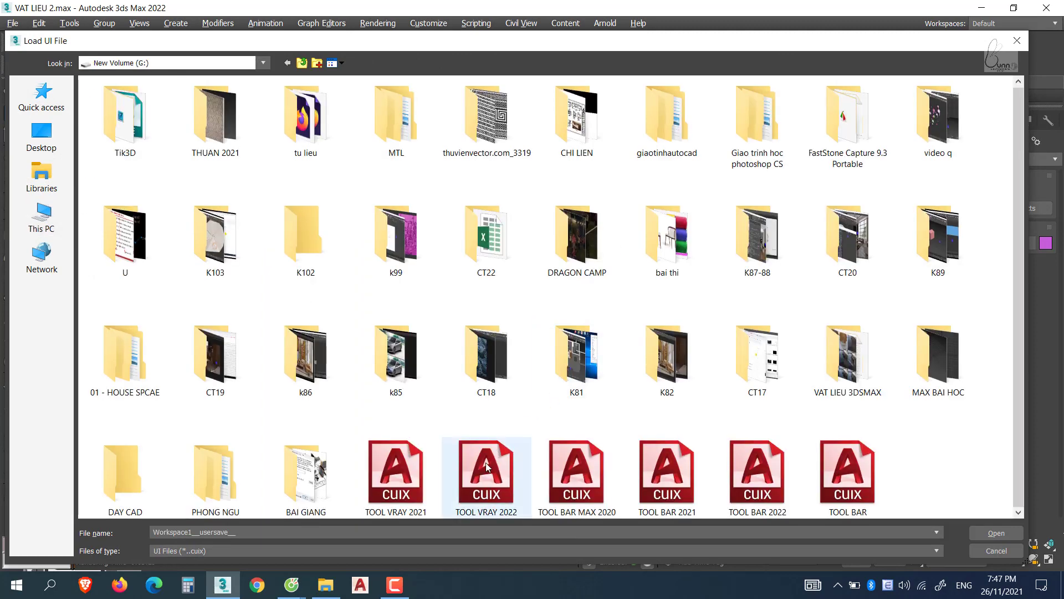
pyautogui.click(486, 471)
pyautogui.click(993, 534)
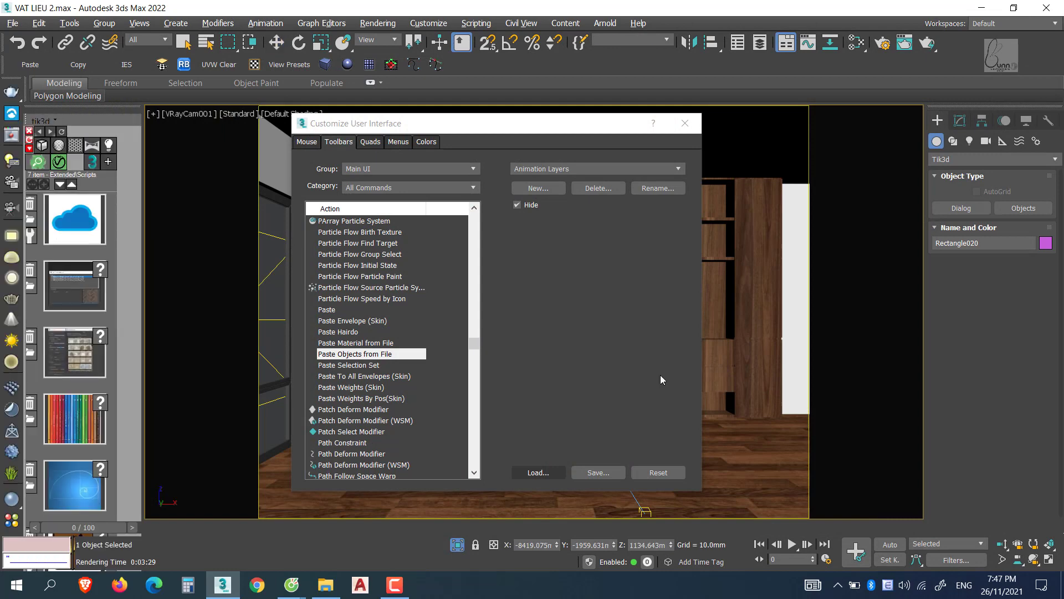
pyautogui.click(685, 124)
# Switch to a wireframe Top view framing the room
pyautogui.click(533, 435)
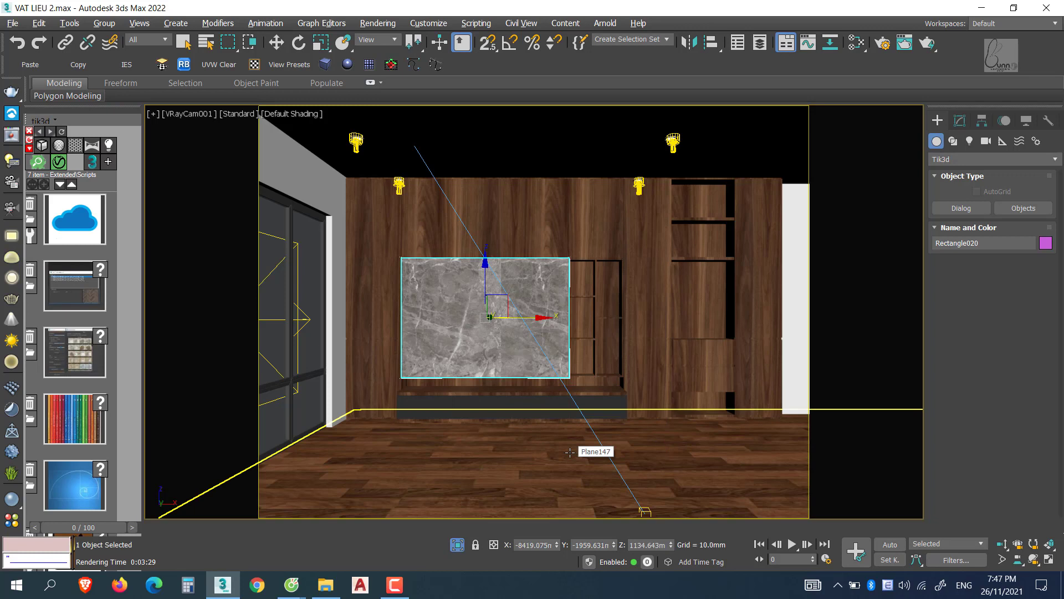
pyautogui.press('t')
pyautogui.press('F3')
pyautogui.scroll(-3, 508, 396)
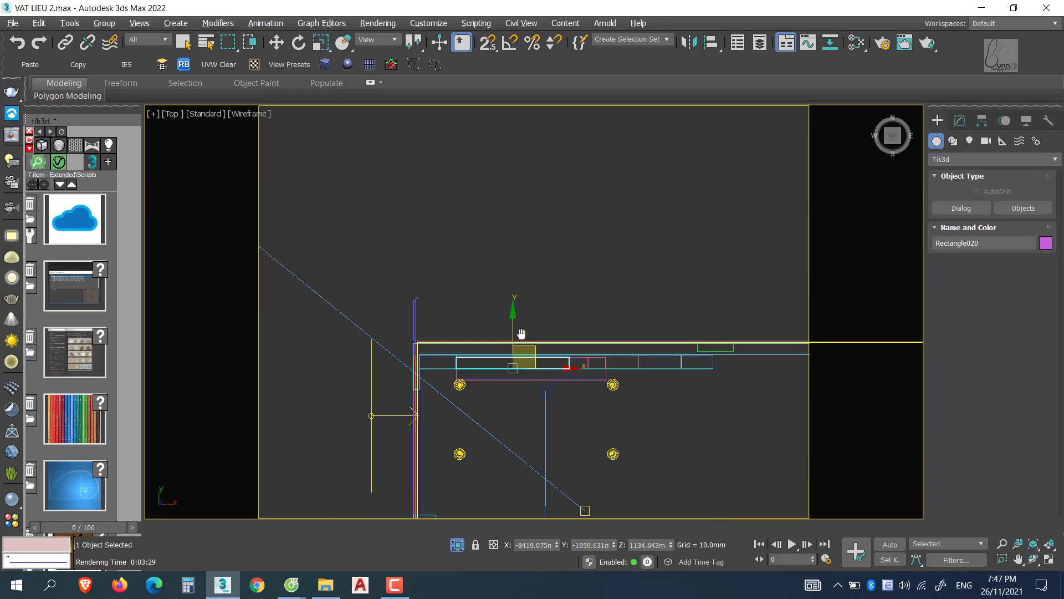
pyautogui.moveTo(521, 333); pyautogui.dragTo(552, 305, button='middle')
pyautogui.scroll(-3, 570, 376)
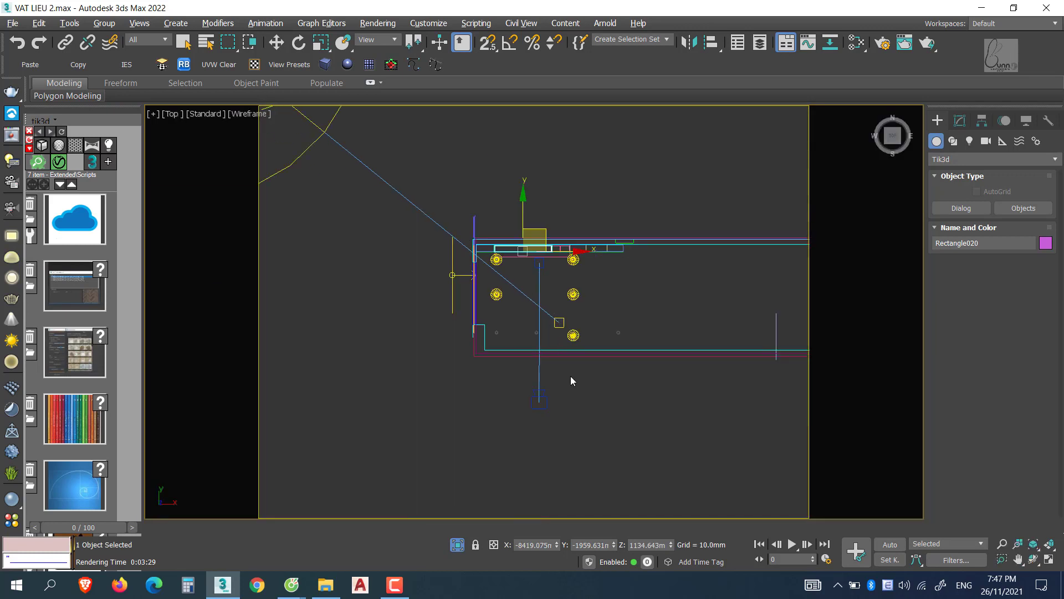
# Select the camera, lights and wooden wall unit, 13 objects in total
pyautogui.click(498, 387)
pyautogui.moveTo(496, 377); pyautogui.dragTo(603, 383, button='middle')
pyautogui.moveTo(596, 361); pyautogui.dragTo(564, 342)
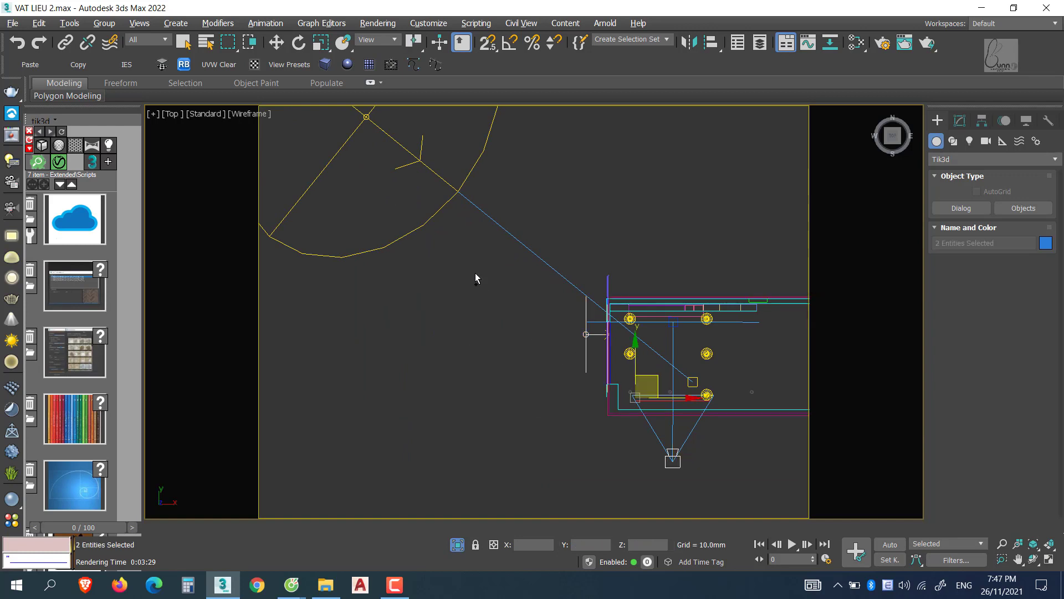
pyautogui.scroll(4, 730, 325)
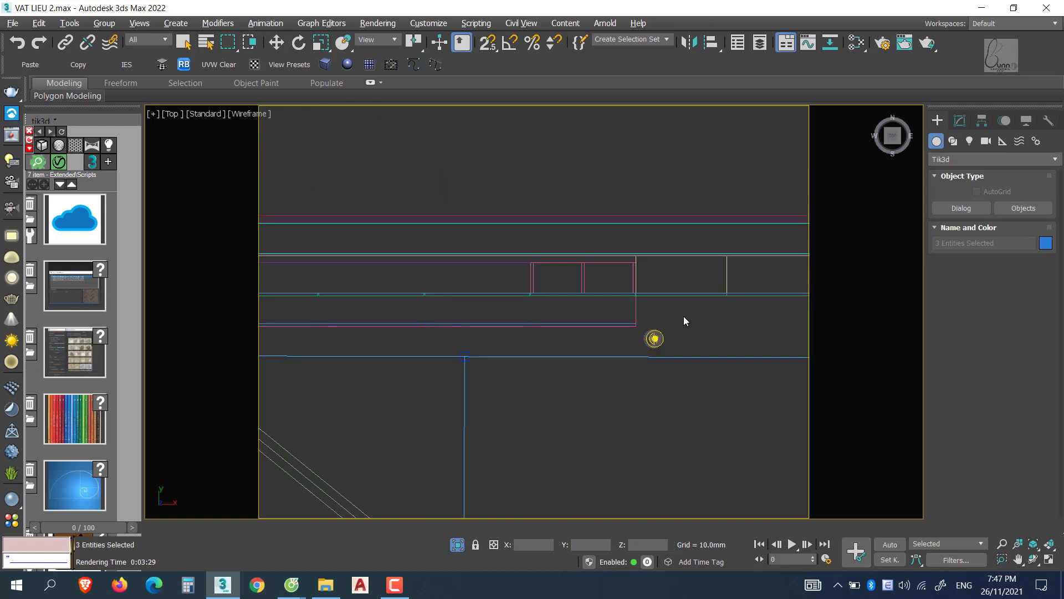
pyautogui.moveTo(531, 271); pyautogui.dragTo(440, 284)
pyautogui.scroll(-3, 440, 284)
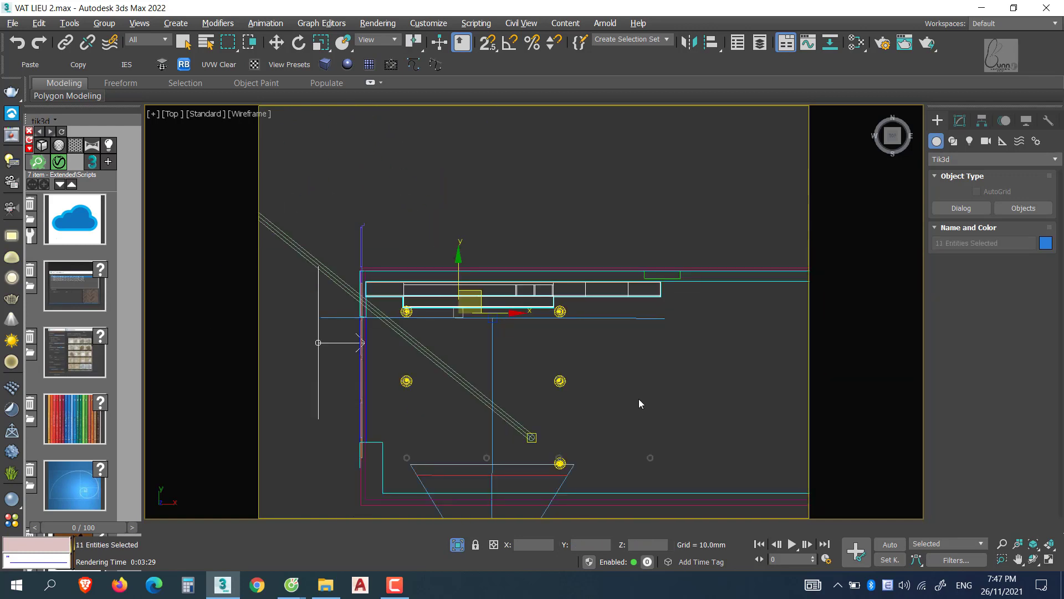
pyautogui.keyDown('ctrl'); pyautogui.click(560, 381); pyautogui.keyUp('ctrl')
pyautogui.moveTo(614, 444)
pyautogui.keyDown('alt'); pyautogui.mouseDown(button='middle')
pyautogui.moveTo(646, 303)
pyautogui.moveTo(648, 411)
pyautogui.mouseUp(button='middle'); pyautogui.keyUp('alt')
pyautogui.scroll(-3, 647, 410)
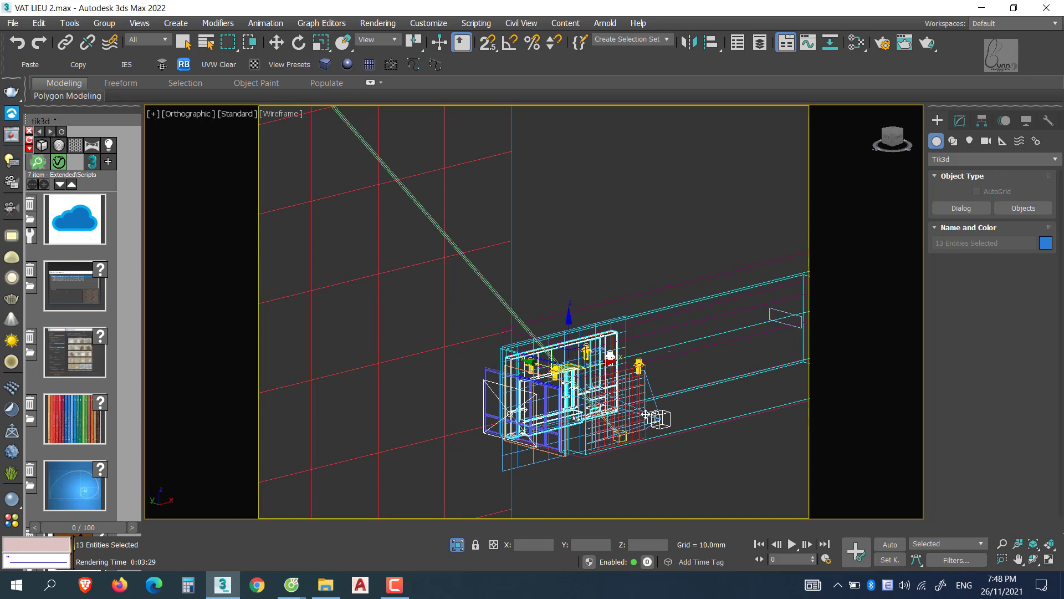
# Copy the 13 selected objects to file, save VAT LIEU 2.max, and reset to an empty scene
pyautogui.click(73, 65)
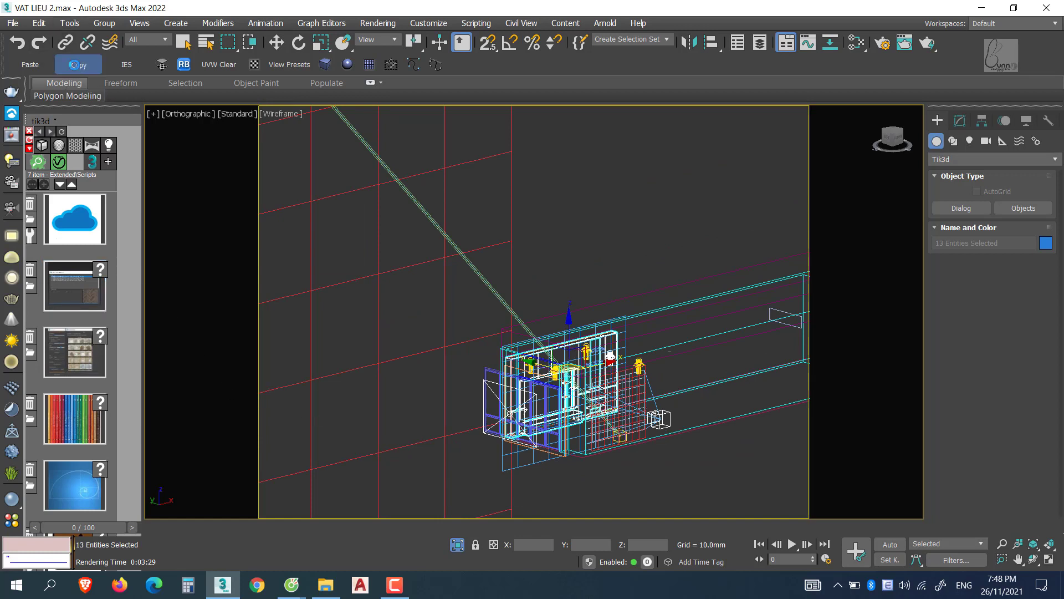
pyautogui.click(237, 253)
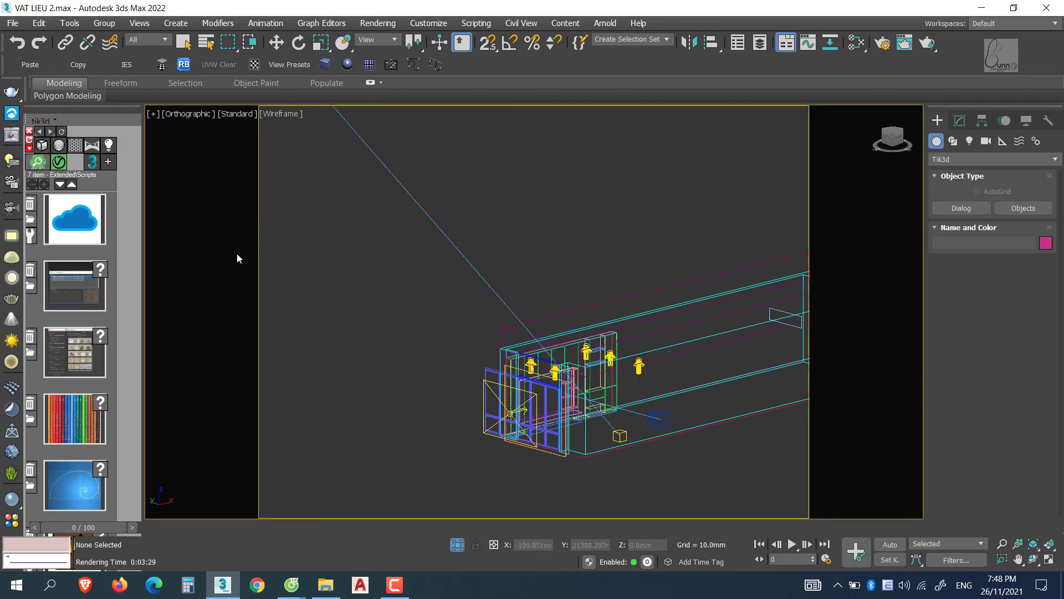
pyautogui.click(12, 23)
pyautogui.click(46, 73)
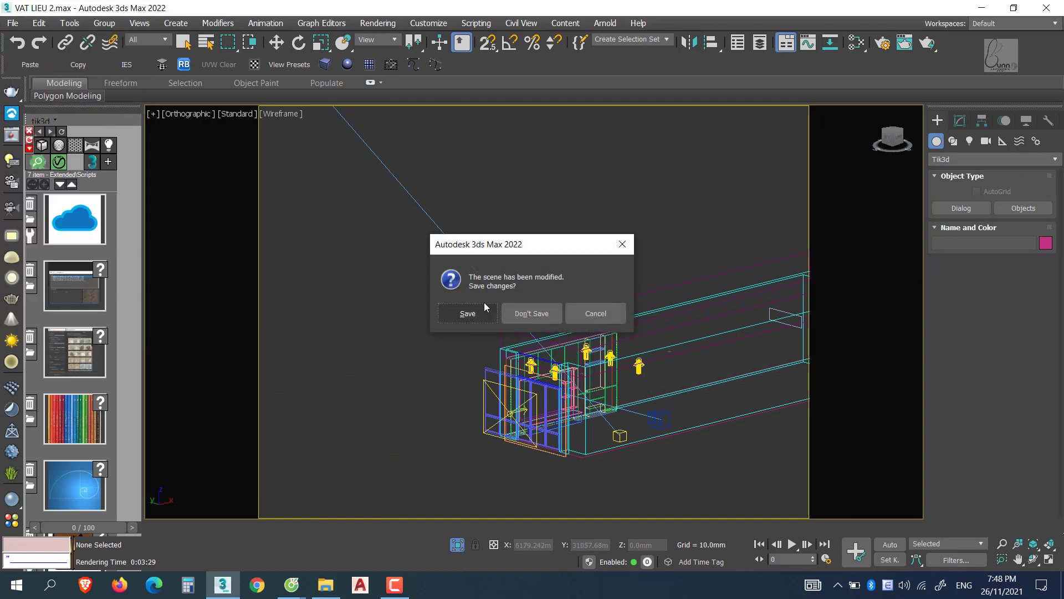
pyautogui.click(483, 314)
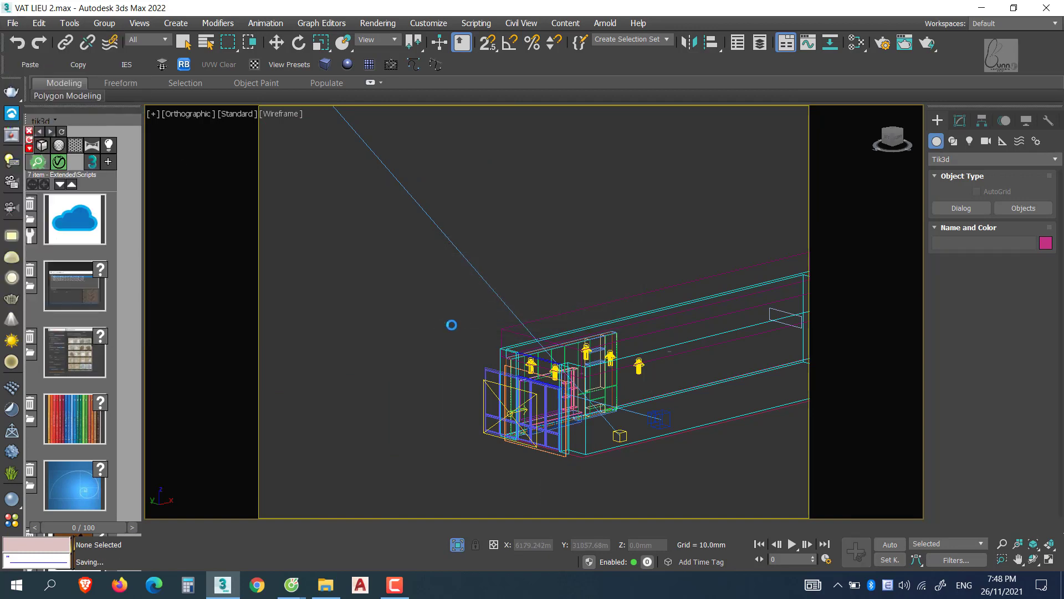
pyautogui.click(490, 314)
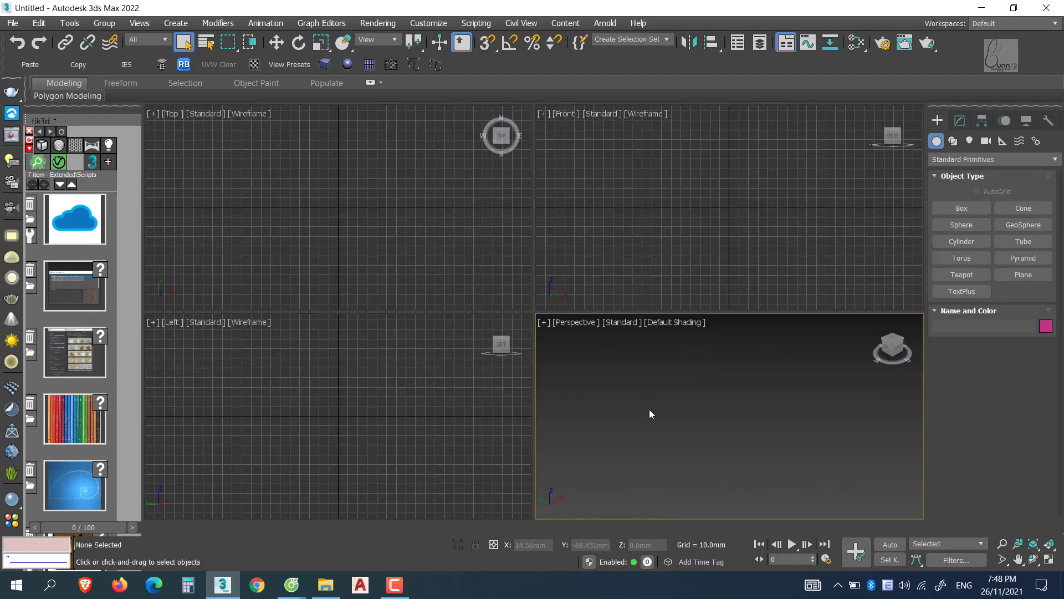
# Maximize the Top view and paste the copied objects, zooming to fit them
pyautogui.hotkey('alt', 'w')
pyautogui.press('t')
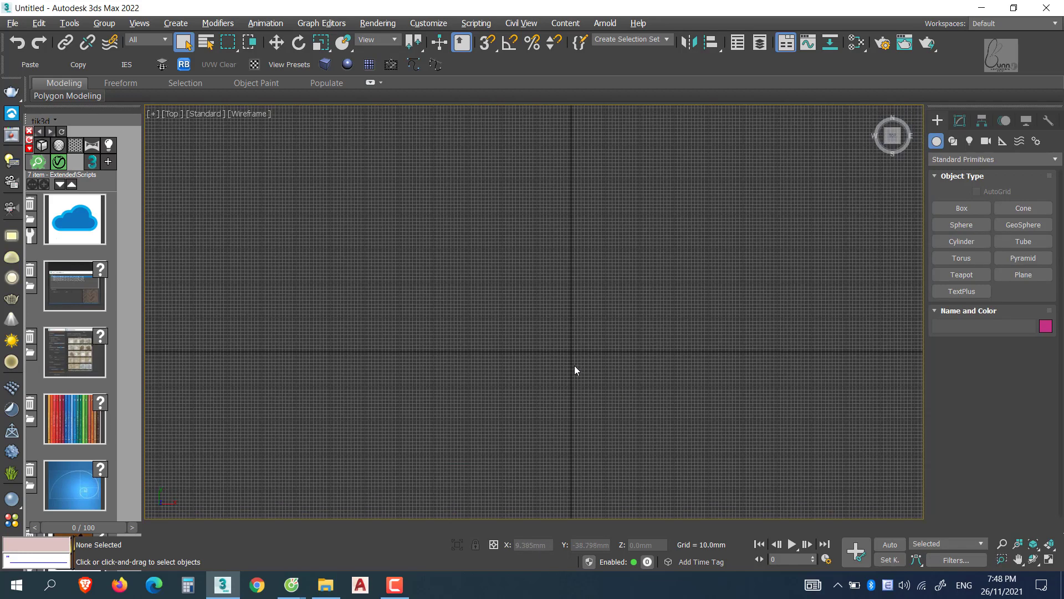
pyautogui.click(31, 64)
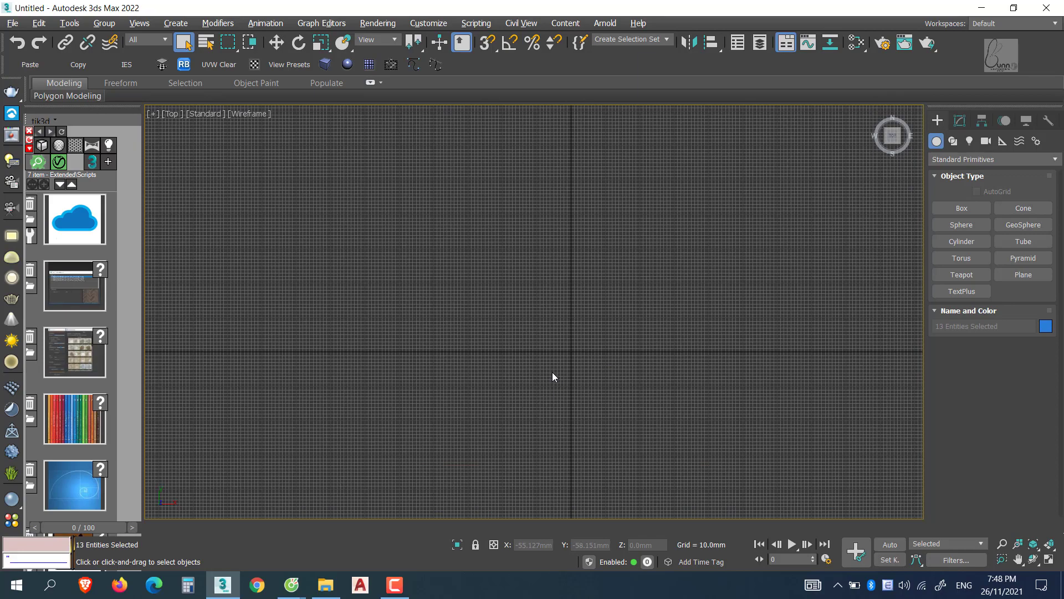
pyautogui.press('z')
# Deselect and view the pasted wall unit shaded from a frontal oblique angle
pyautogui.scroll(-2, 552, 376)
pyautogui.moveTo(552, 377)
pyautogui.keyDown('alt'); pyautogui.mouseDown(button='middle')
pyautogui.moveTo(588, 355)
pyautogui.moveTo(606, 387)
pyautogui.moveTo(510, 324)
pyautogui.mouseUp(button='middle'); pyautogui.keyUp('alt')
pyautogui.scroll(4, 576, 377)
pyautogui.click(587, 408)
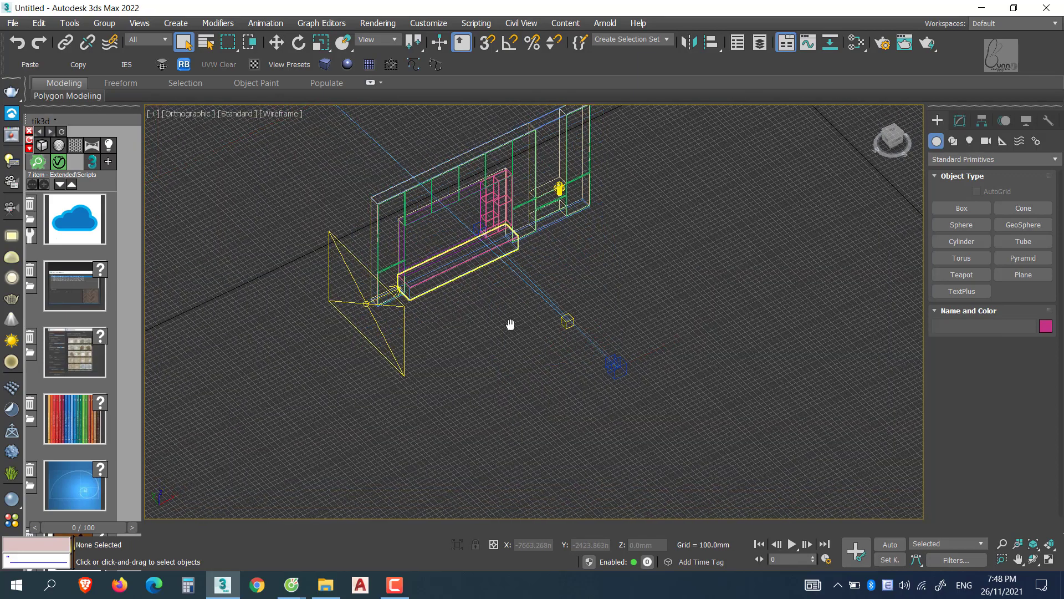
pyautogui.press('F3')
pyautogui.moveTo(540, 421)
pyautogui.keyDown('alt'); pyautogui.mouseDown(button='middle')
pyautogui.moveTo(557, 394)
pyautogui.moveTo(535, 426)
pyautogui.mouseUp(button='middle'); pyautogui.keyUp('alt')
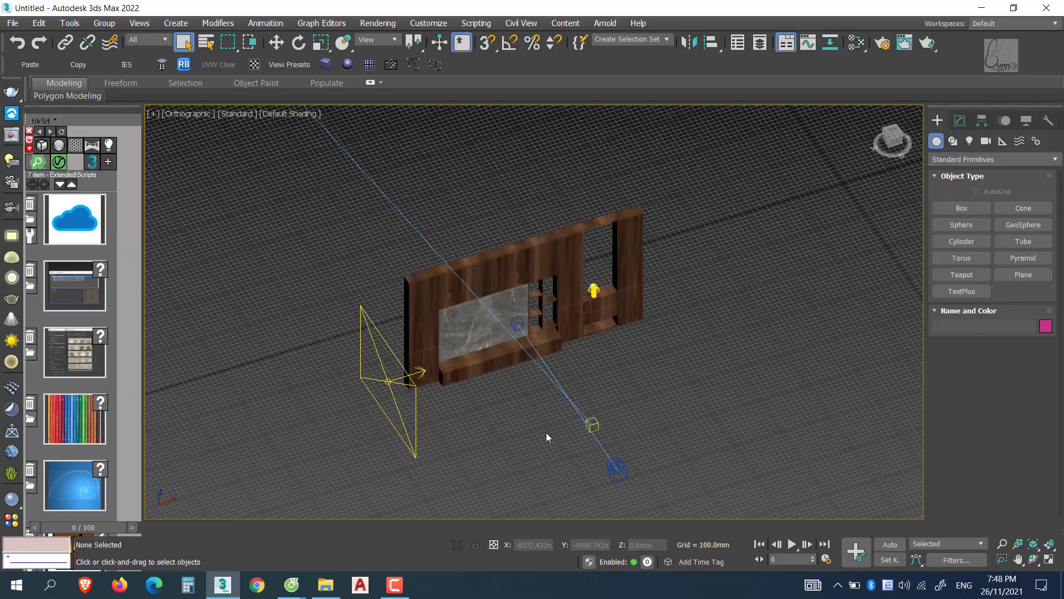
pyautogui.moveTo(523, 430)
pyautogui.keyDown('alt'); pyautogui.mouseDown(button='middle')
pyautogui.moveTo(561, 401)
pyautogui.moveTo(536, 422)
pyautogui.mouseUp(button='middle'); pyautogui.keyUp('alt')
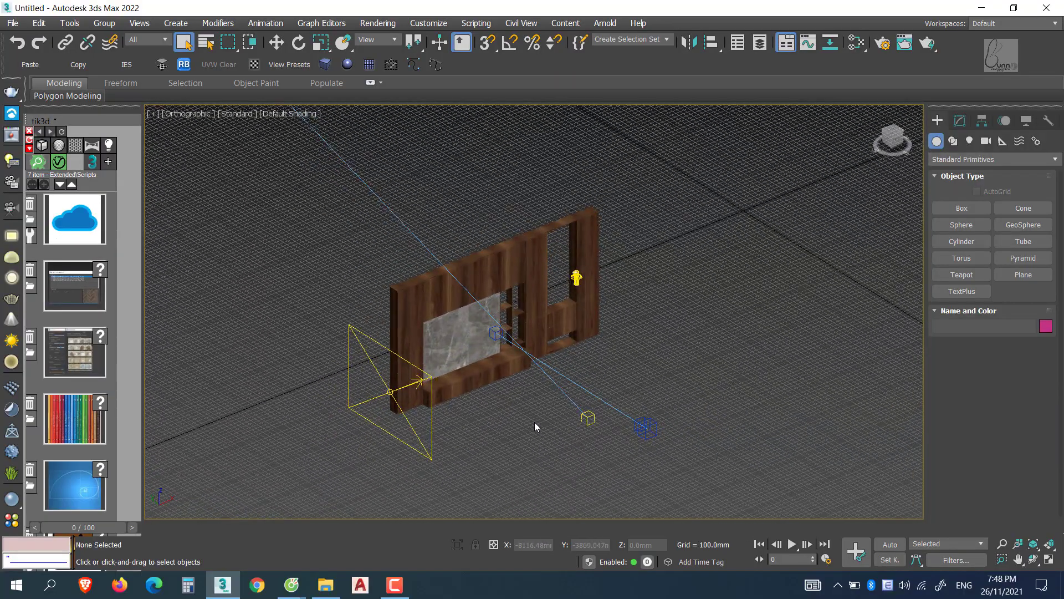